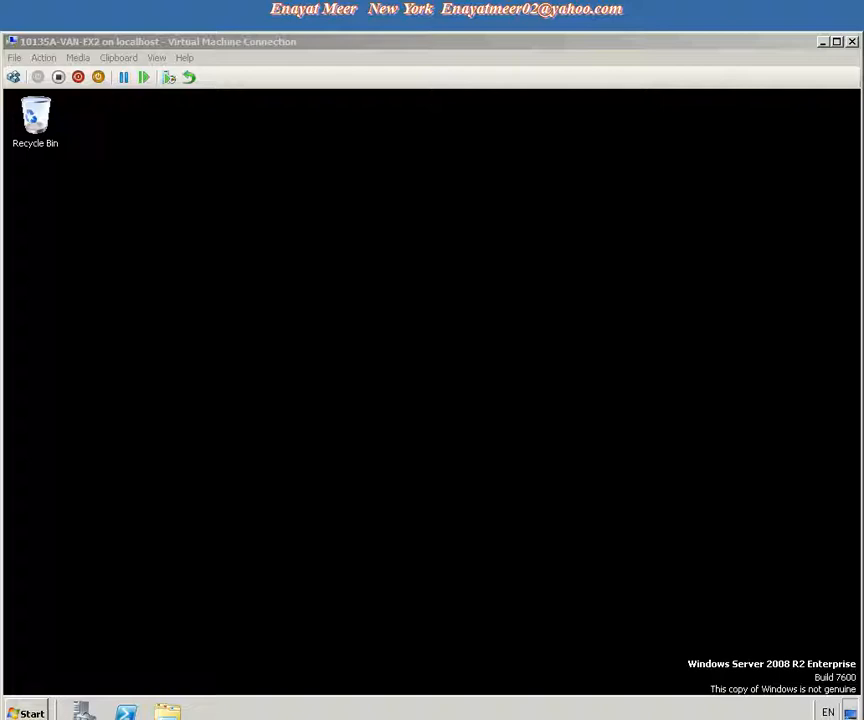
Switch between the open virtual machine connection windows to check each running machine.
drag(381, 43, 384, 16)
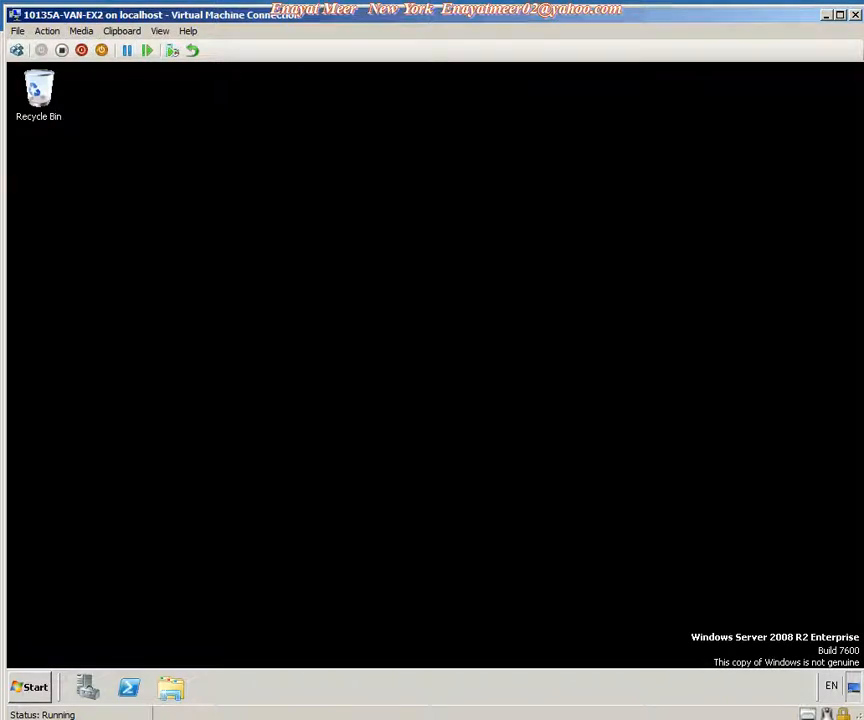
click(30, 718)
click(72, 718)
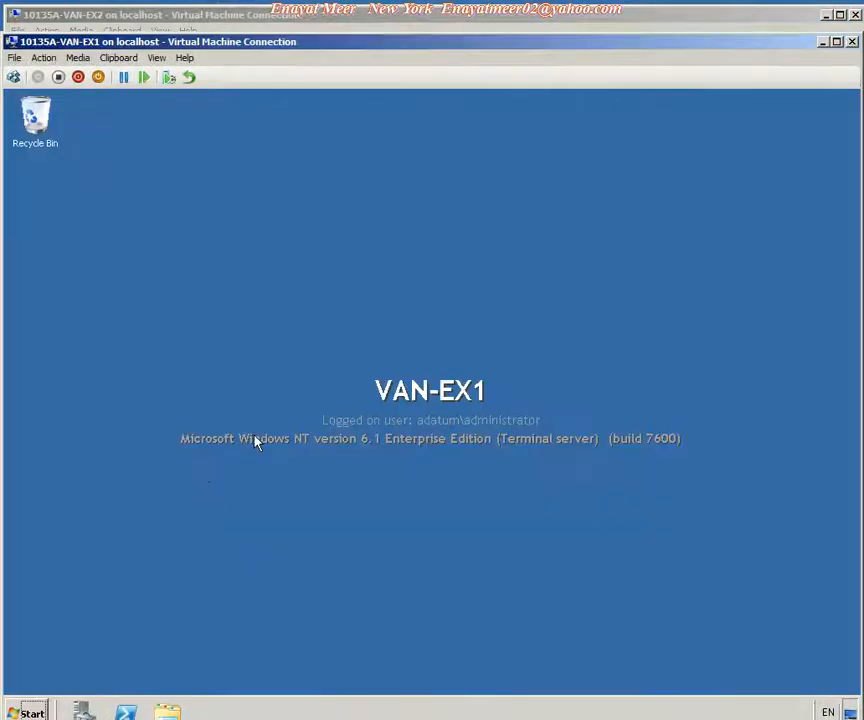
click(40, 718)
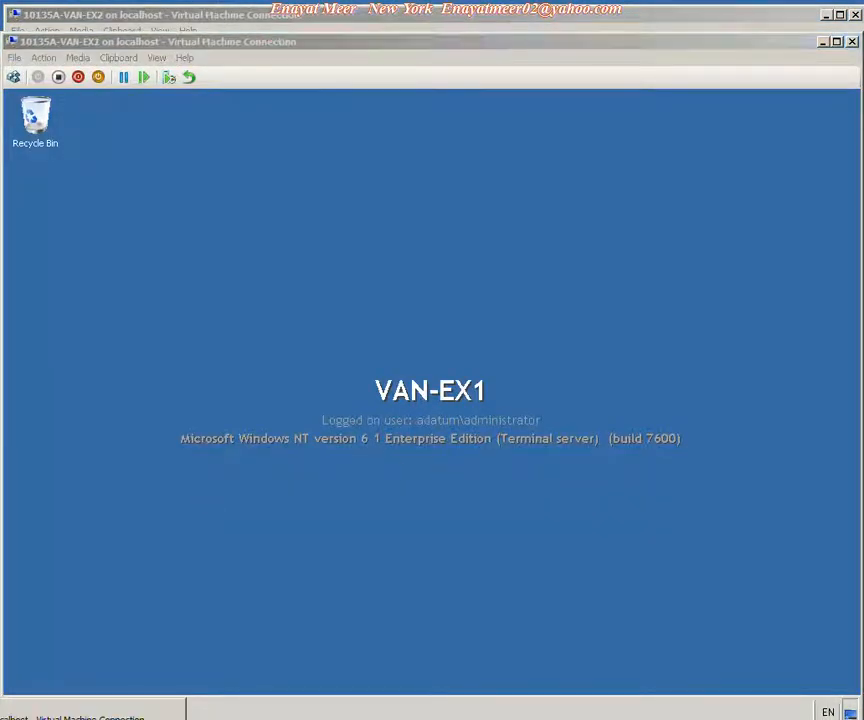
click(72, 718)
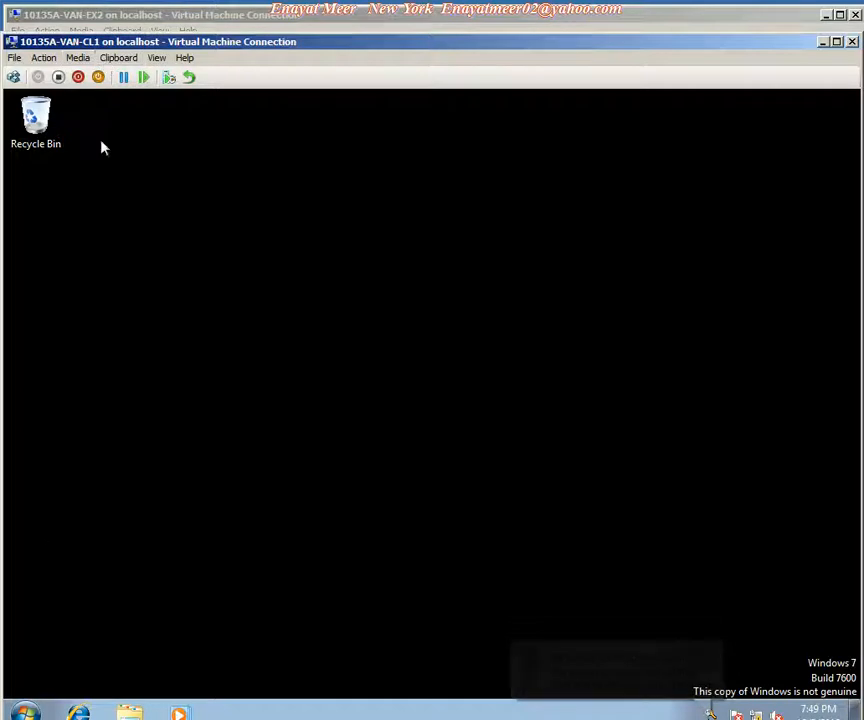
click(90, 719)
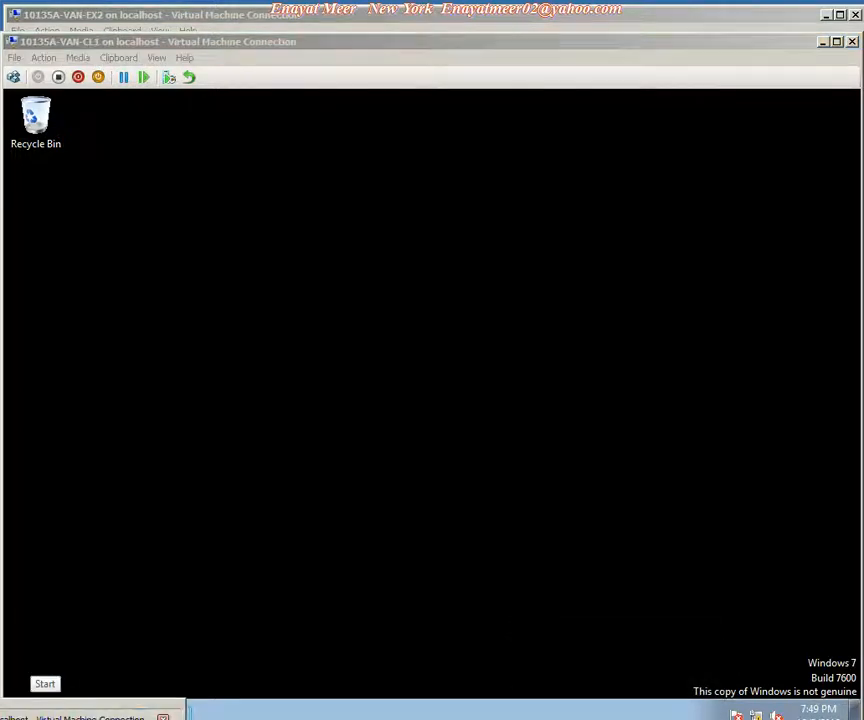
click(100, 718)
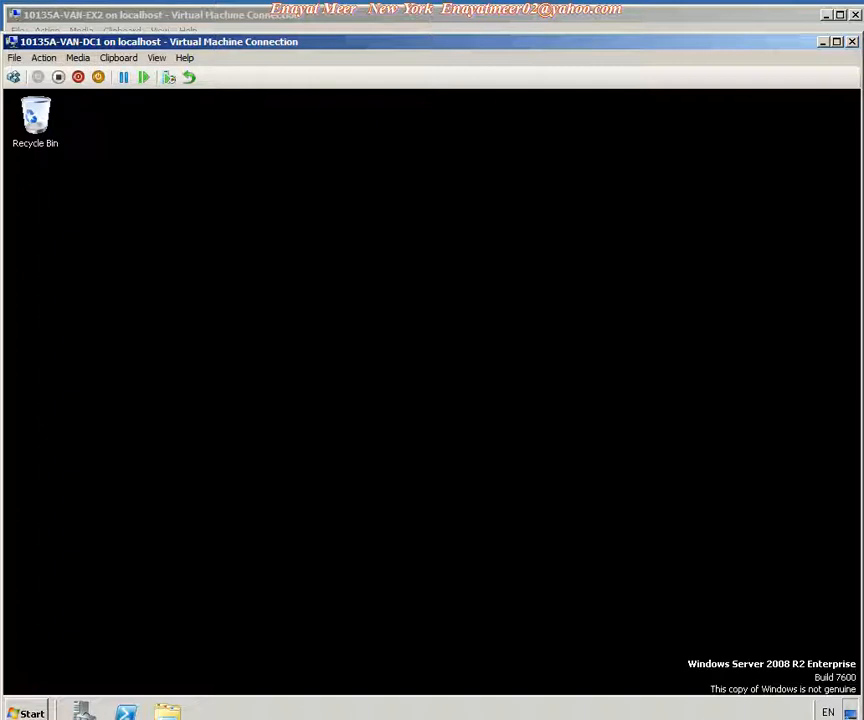
click(112, 719)
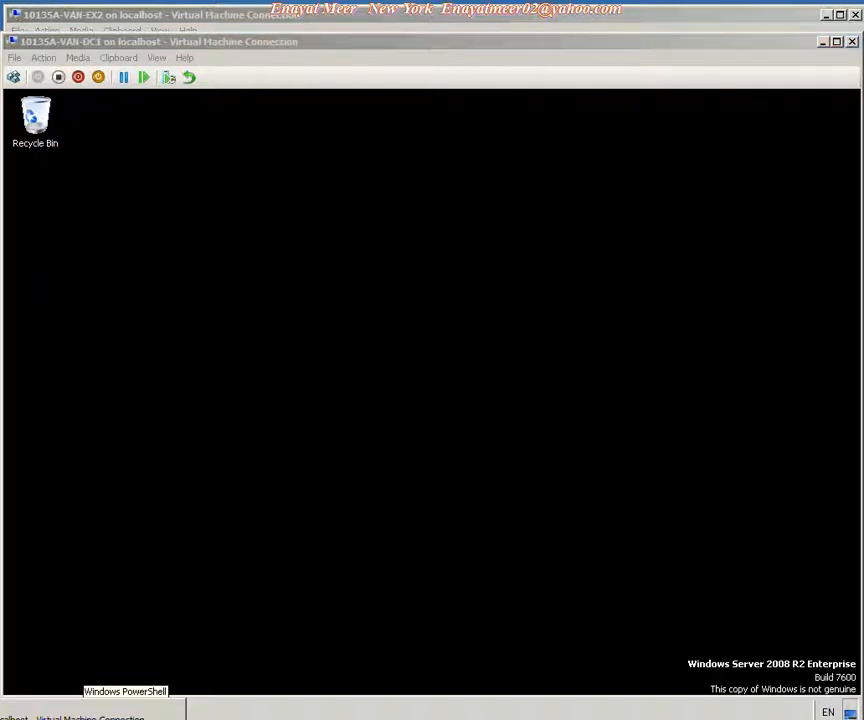
click(130, 718)
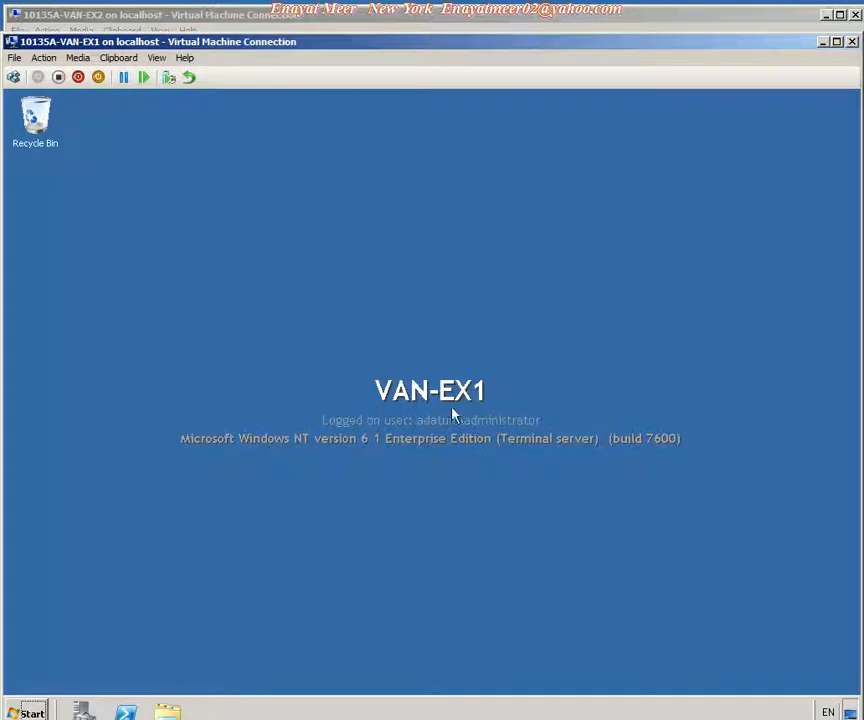
click(112, 719)
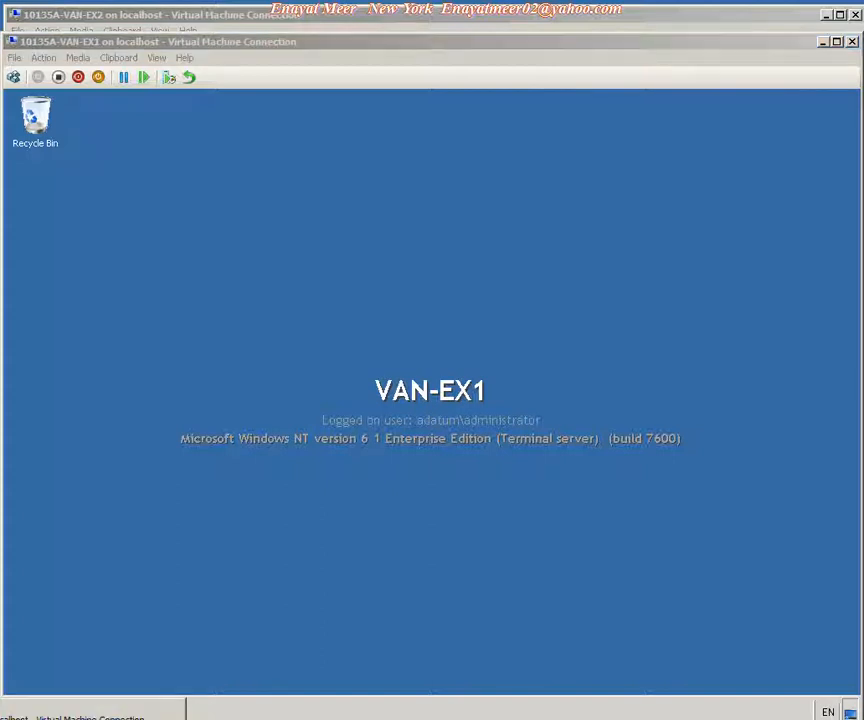
click(112, 718)
Open Internet Information Services (IIS) Manager on VAN-EX2 from Administrative Tools.
click(30, 687)
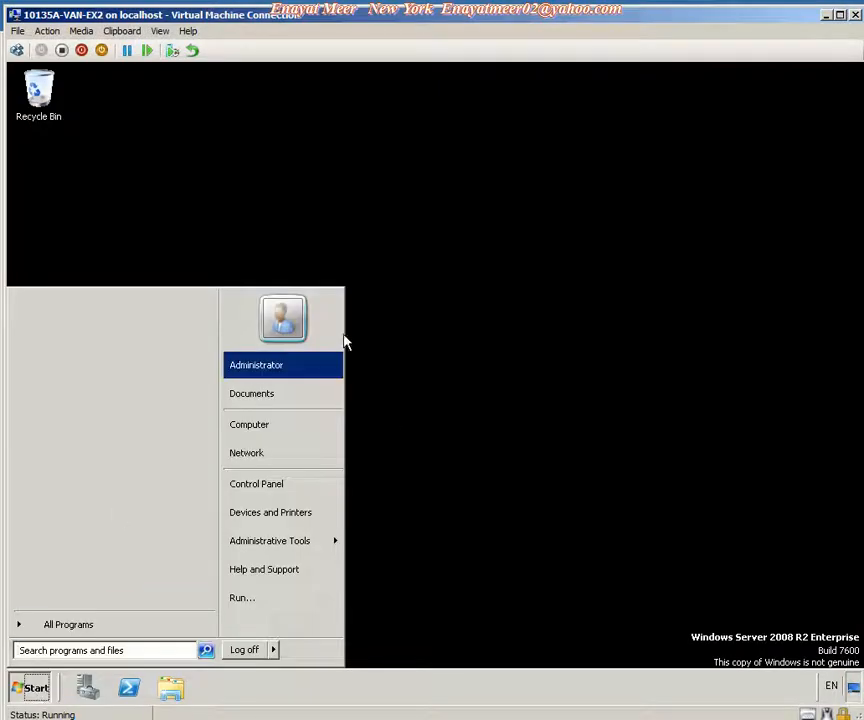
mouse_move(318, 543)
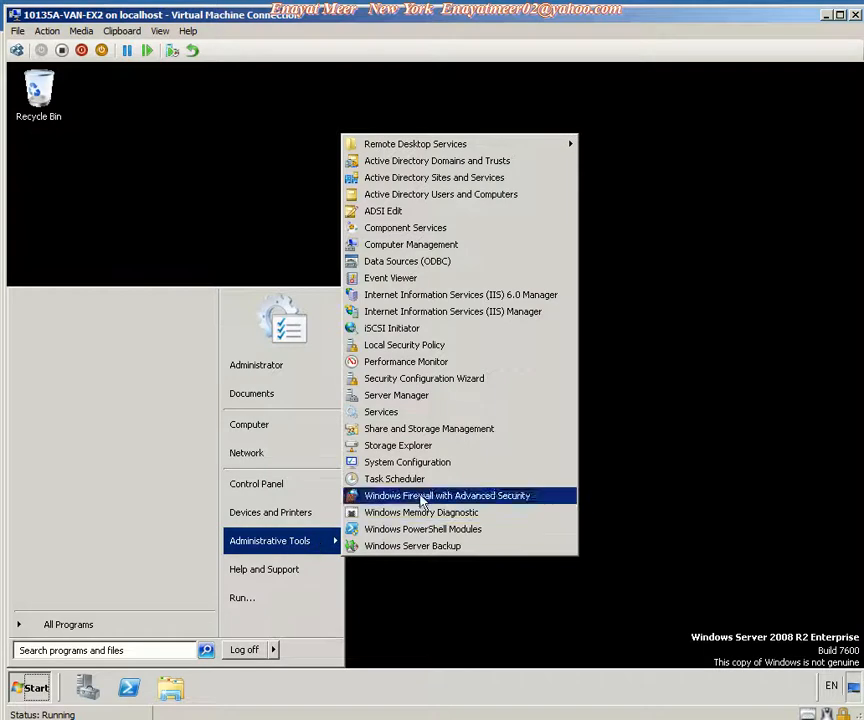
click(462, 313)
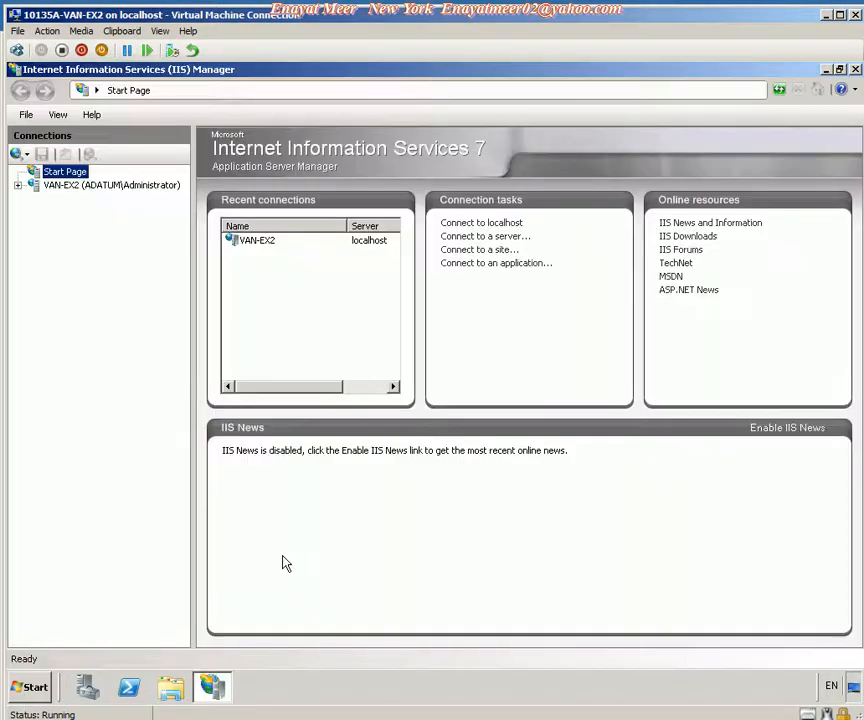
Turn off Require SSL for the Microsoft-Server-ActiveSync virtual directory under Default Web Site and apply the change.
click(19, 186)
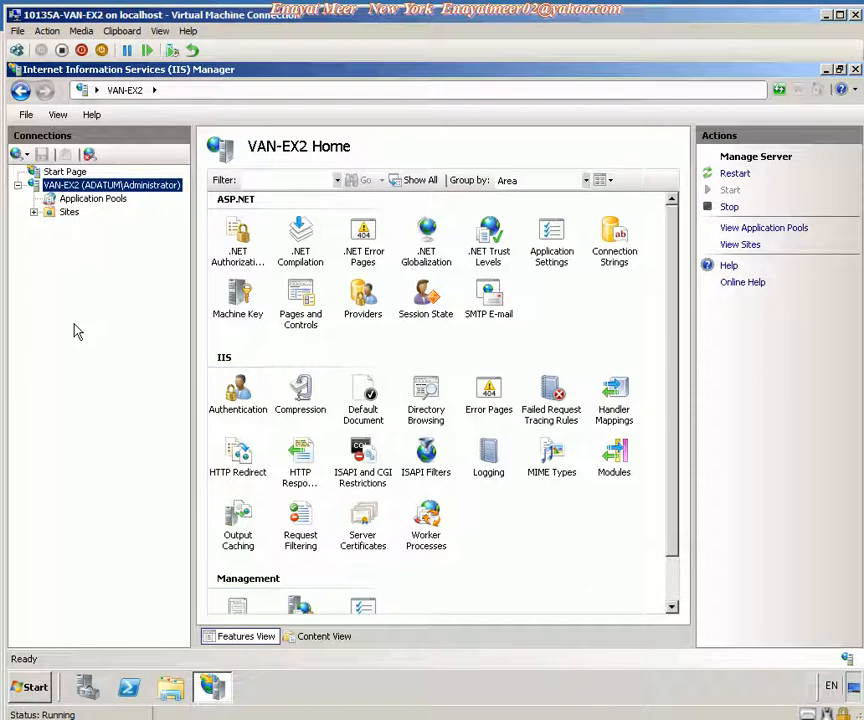
click(33, 212)
click(49, 225)
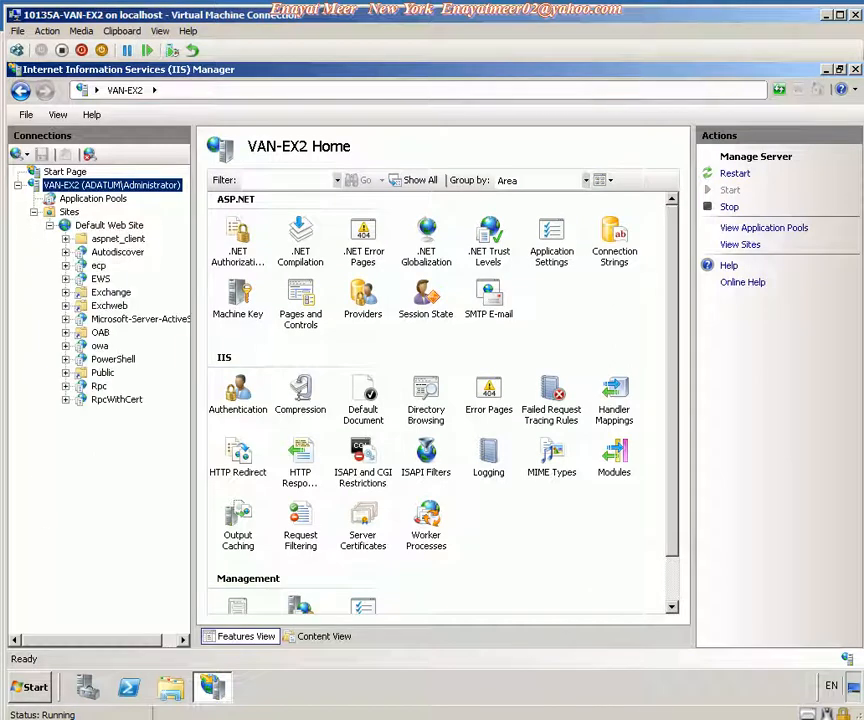
click(130, 318)
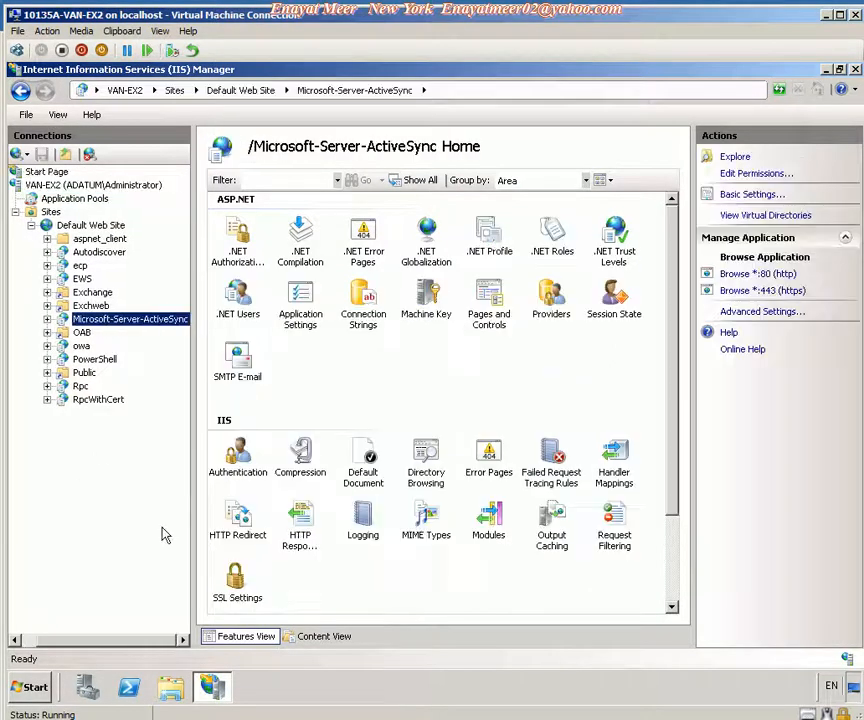
double_click(236, 590)
click(218, 198)
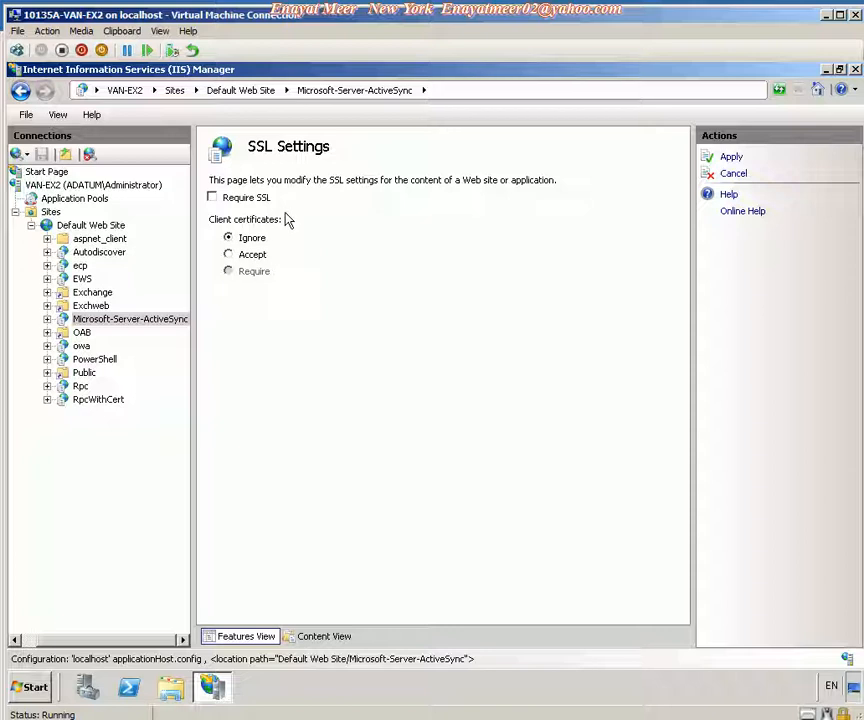
click(732, 158)
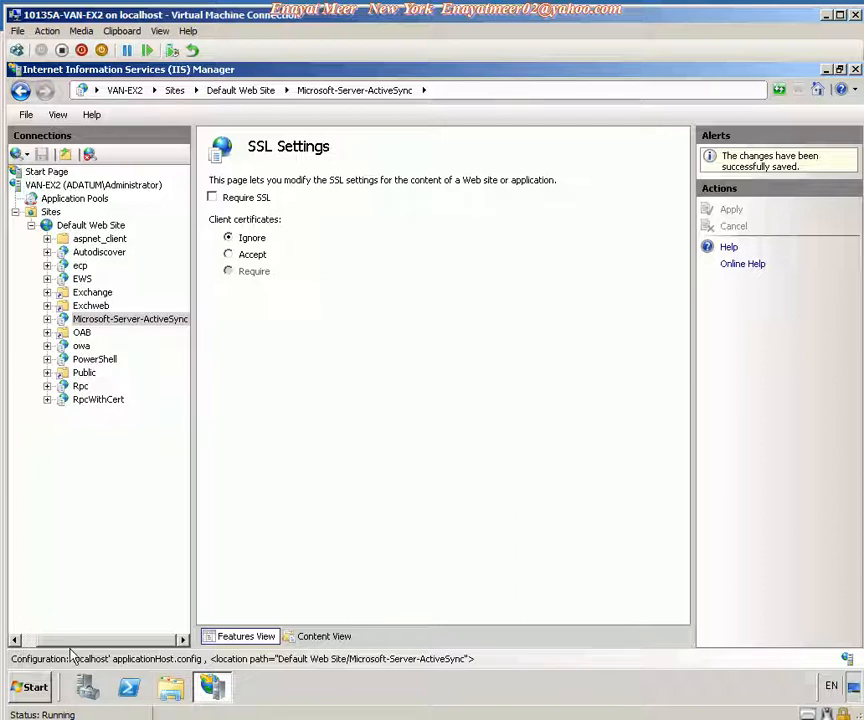
Close IIS Manager.
click(43, 688)
click(256, 655)
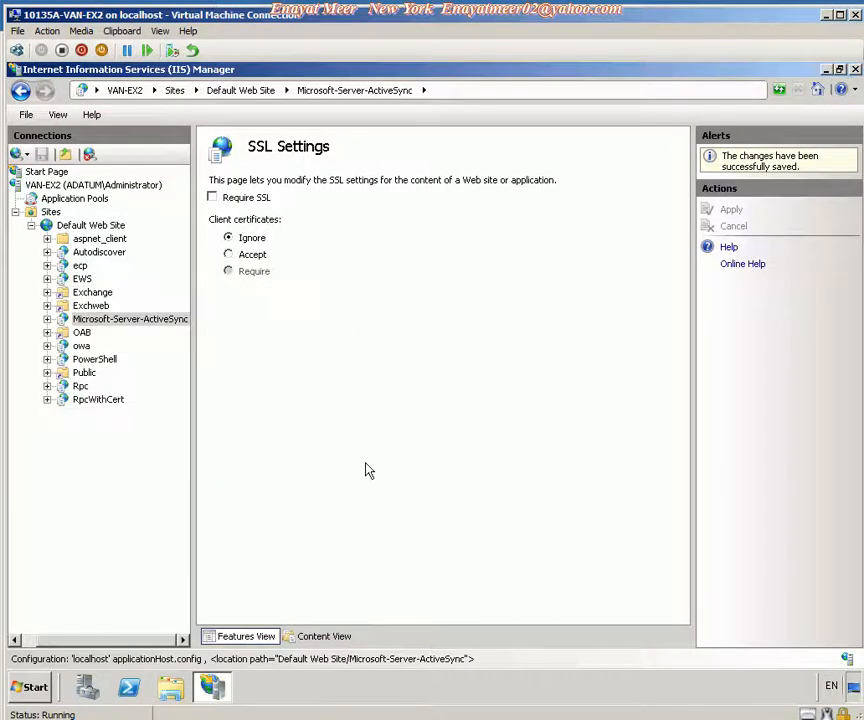
click(855, 70)
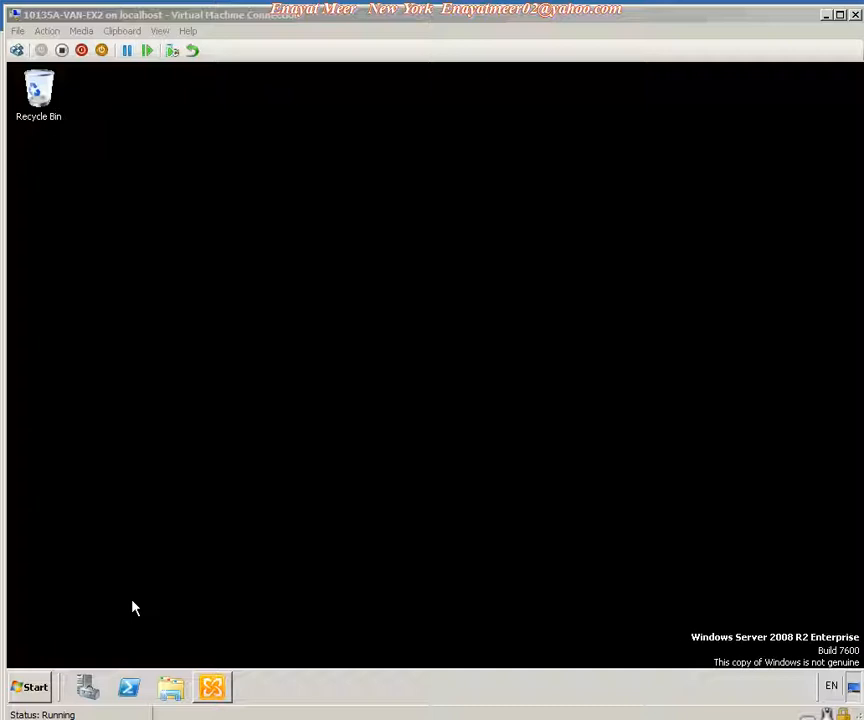
Open the Exchange Management Console from the Microsoft Exchange Server 2010 program group.
click(31, 686)
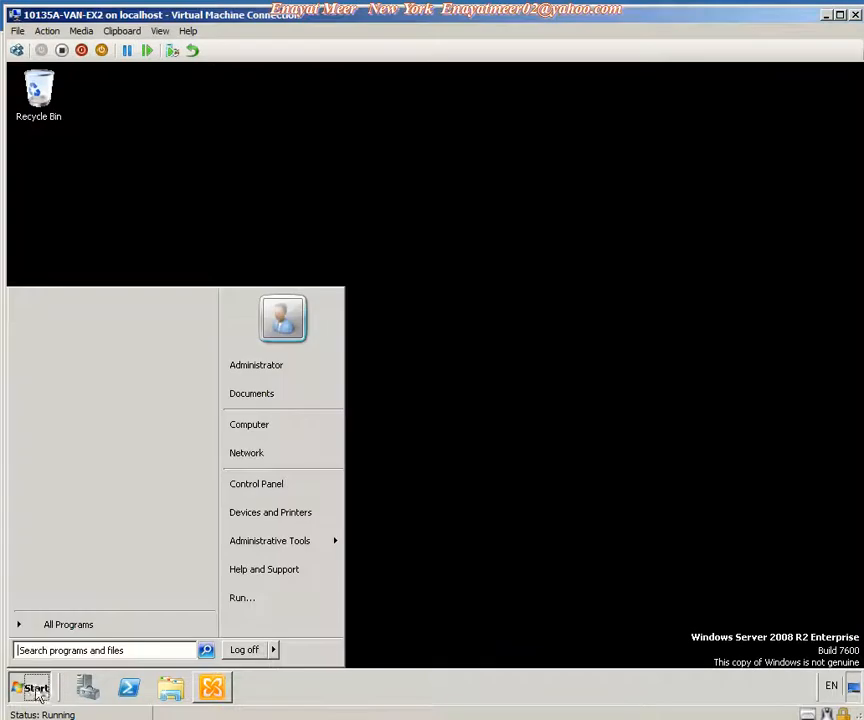
click(50, 624)
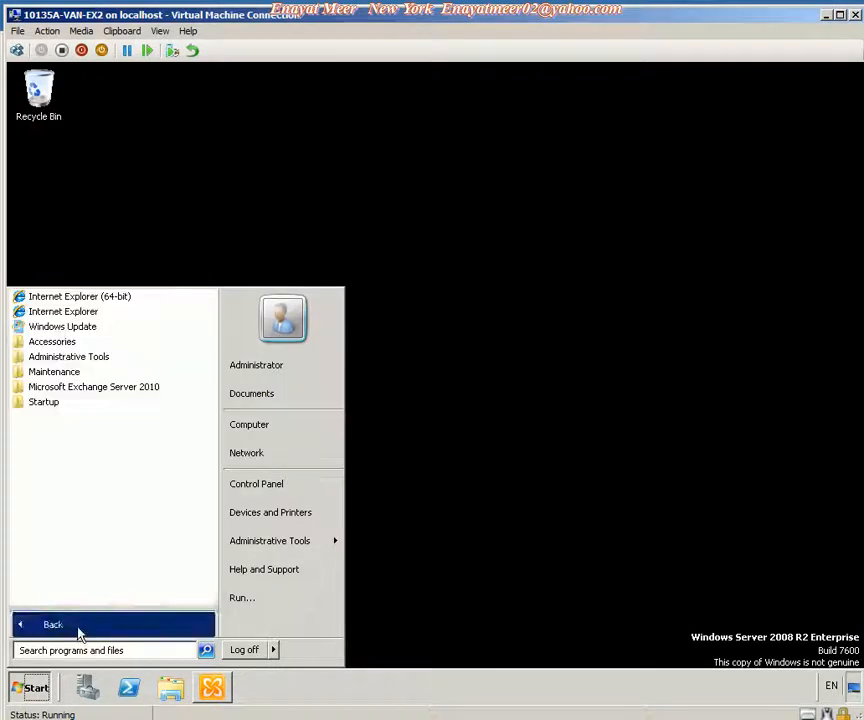
click(75, 388)
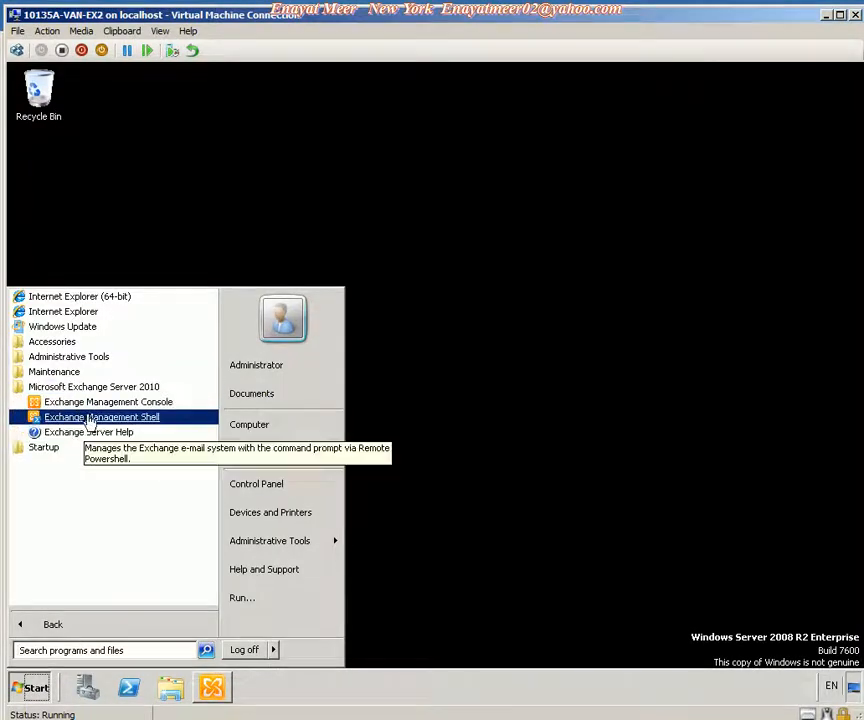
click(214, 684)
click(214, 684)
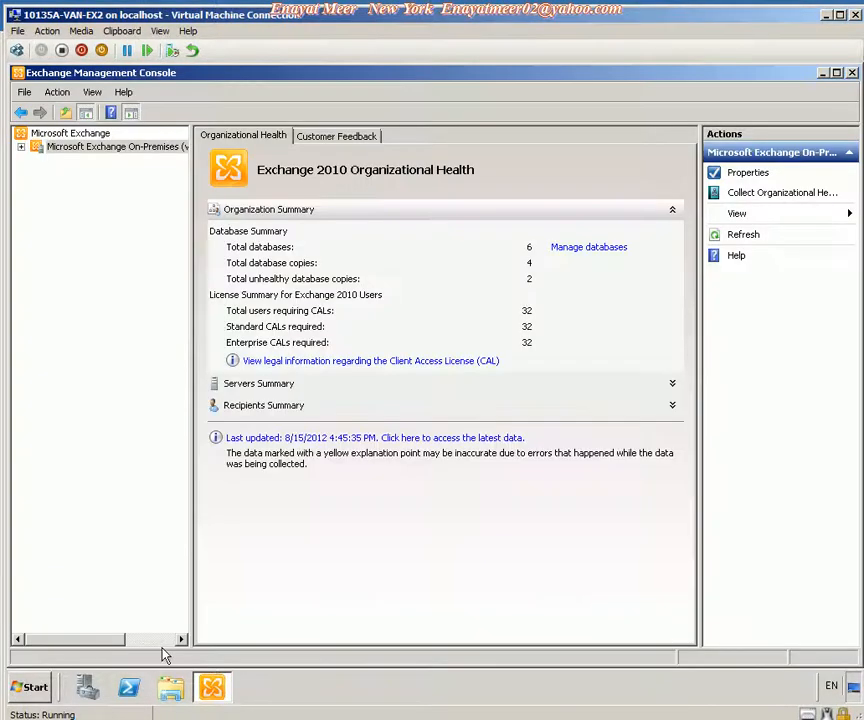
Open VAN-EX2's Microsoft-Server-ActiveSync properties under Server Configuration > Client Access, review its Authentication settings, and close with OK.
click(21, 147)
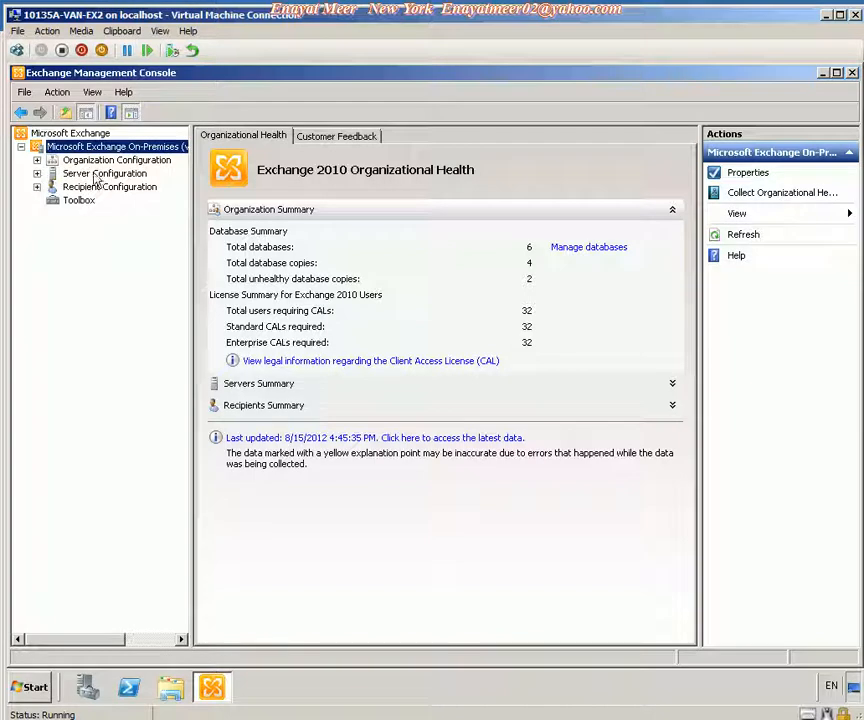
click(37, 174)
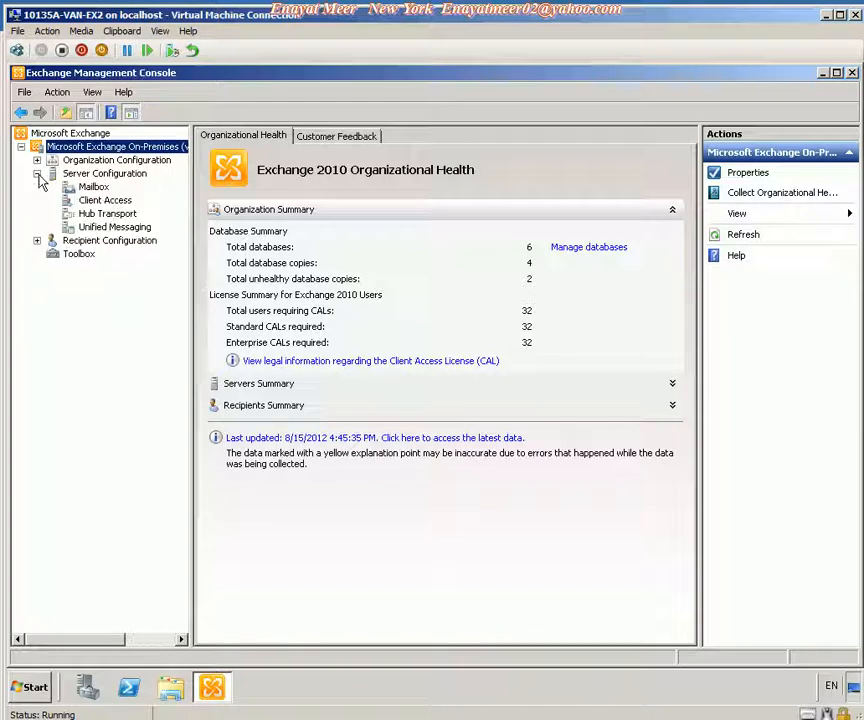
click(94, 201)
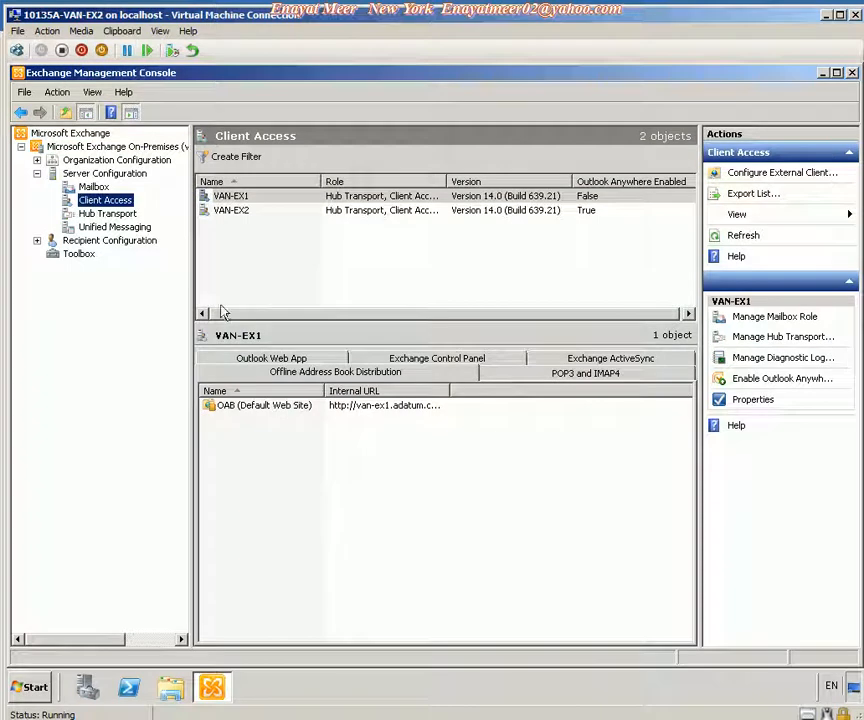
click(238, 211)
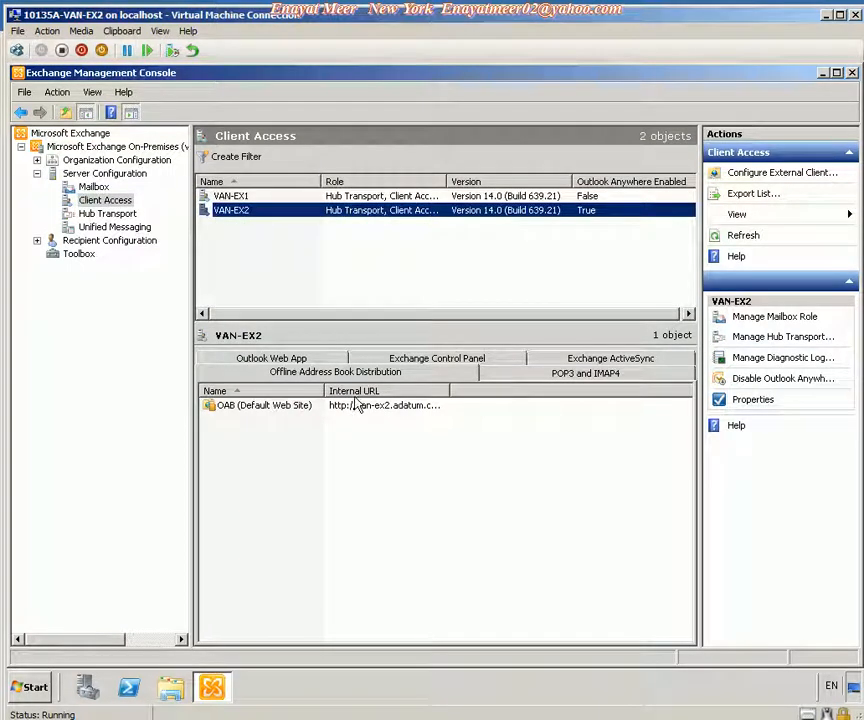
click(619, 360)
click(279, 411)
right_click(280, 408)
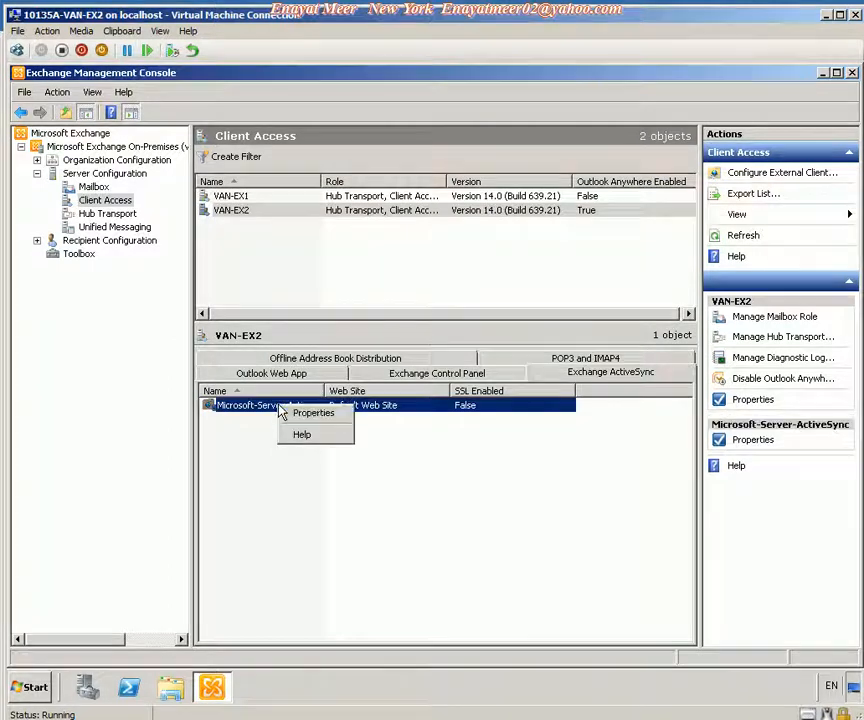
click(301, 414)
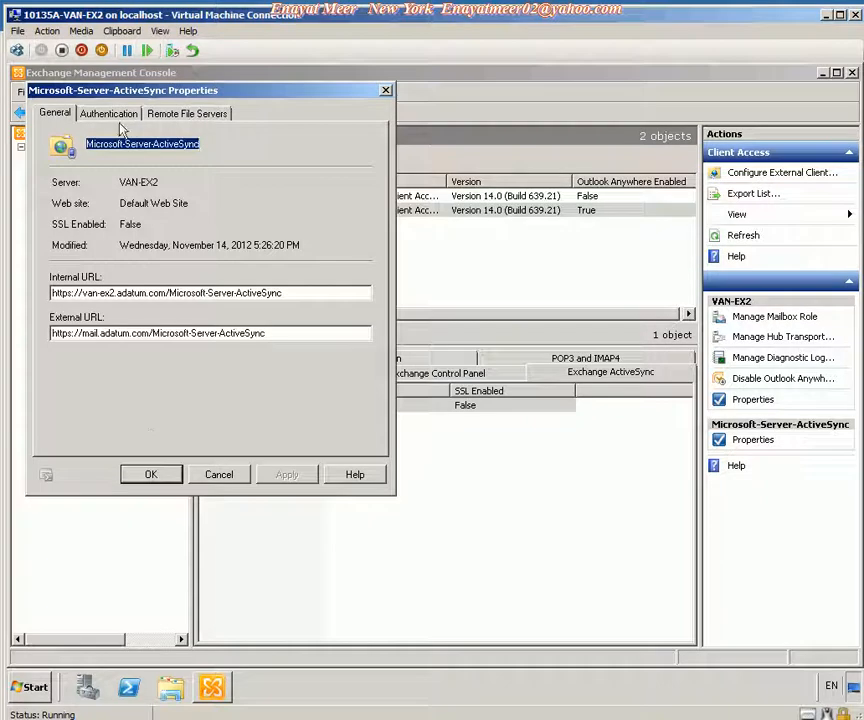
click(86, 115)
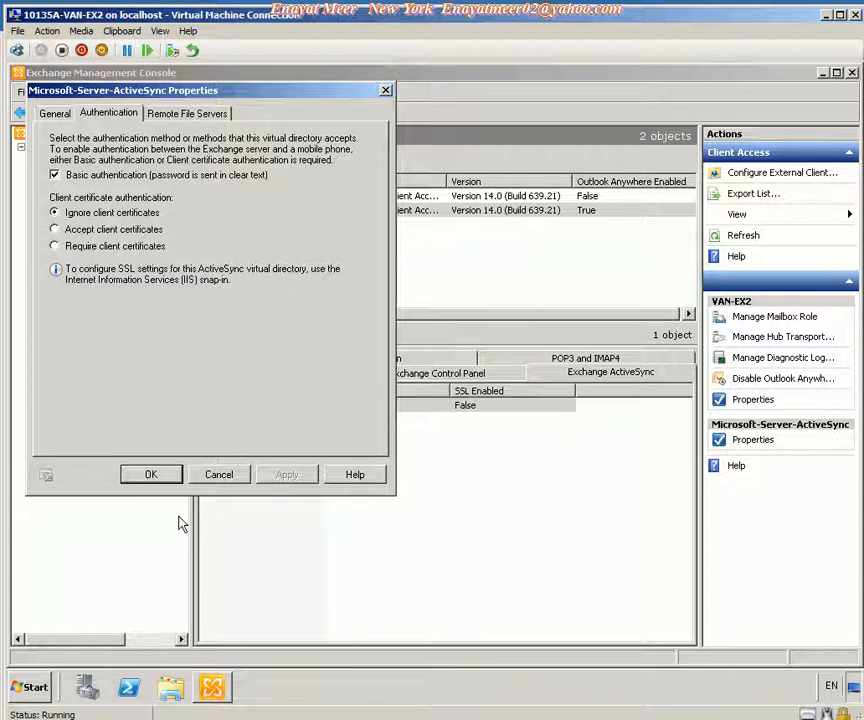
click(150, 476)
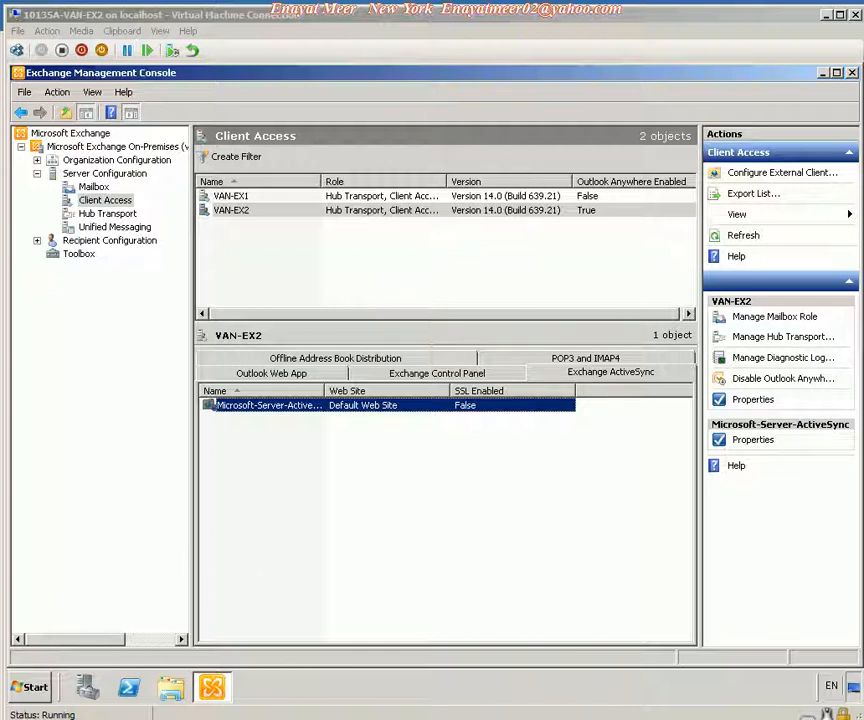
Switch to VAN-CL1 and launch the WM 6.1.4 Professional standalone emulator image from the Windows Mobile 6 SDK US English images.
click(90, 717)
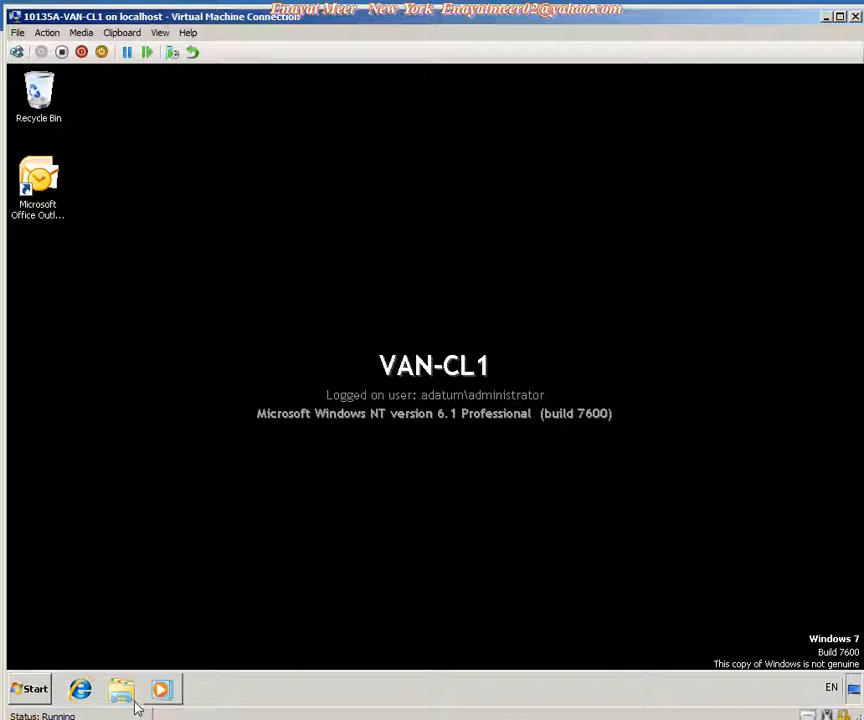
click(20, 700)
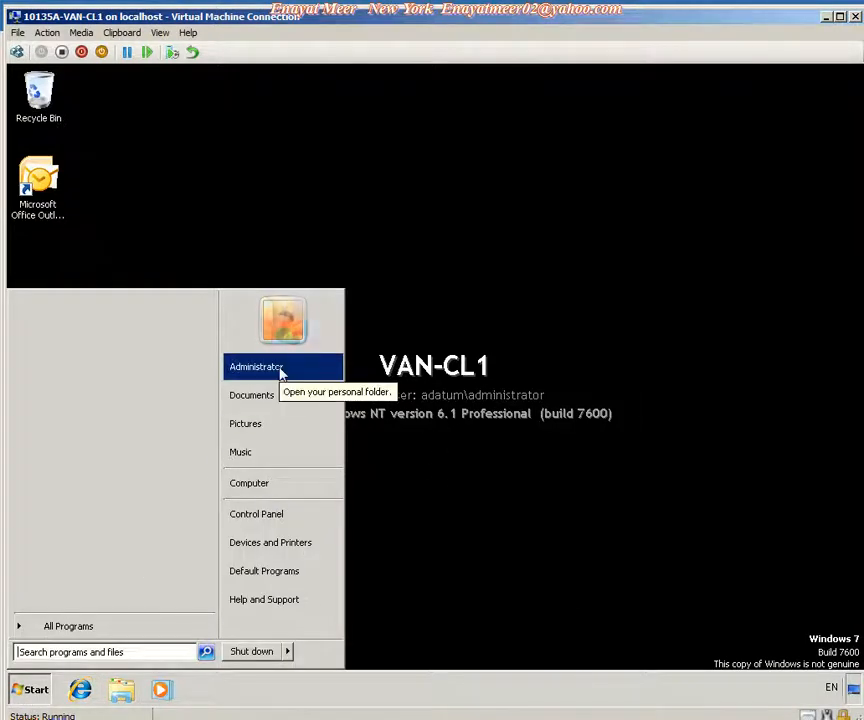
click(98, 625)
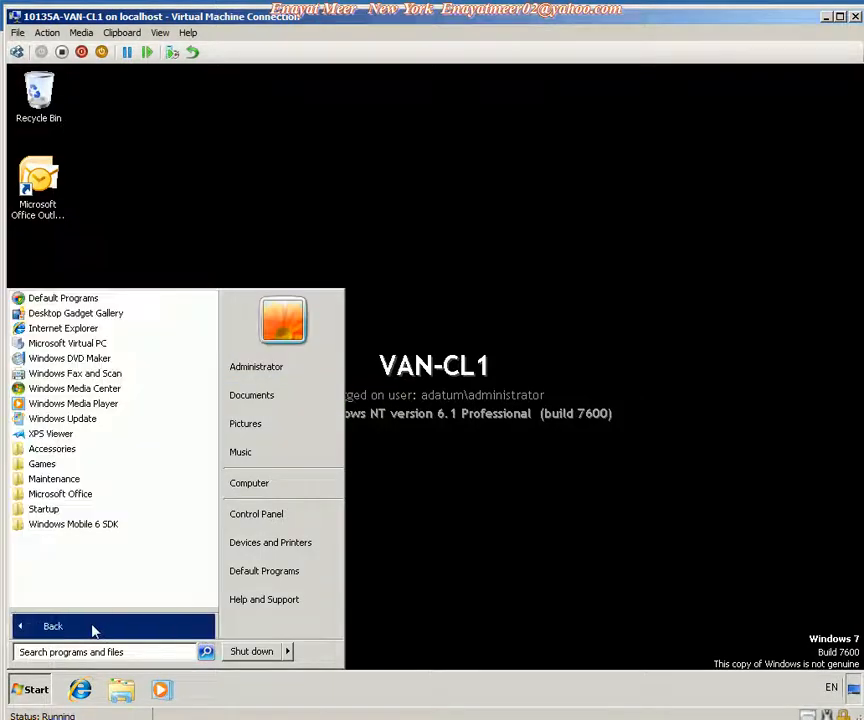
click(85, 527)
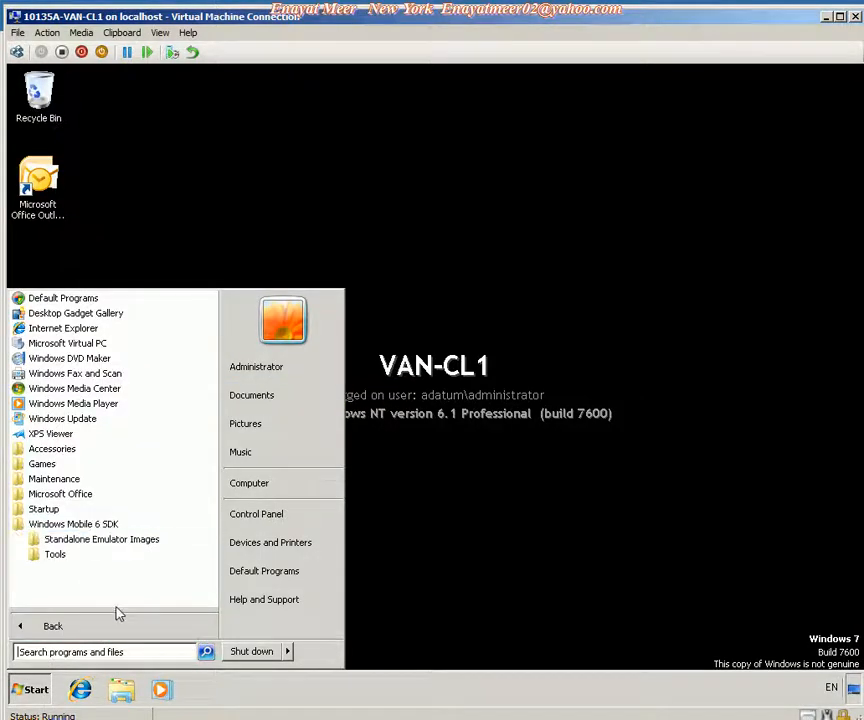
click(93, 542)
click(88, 555)
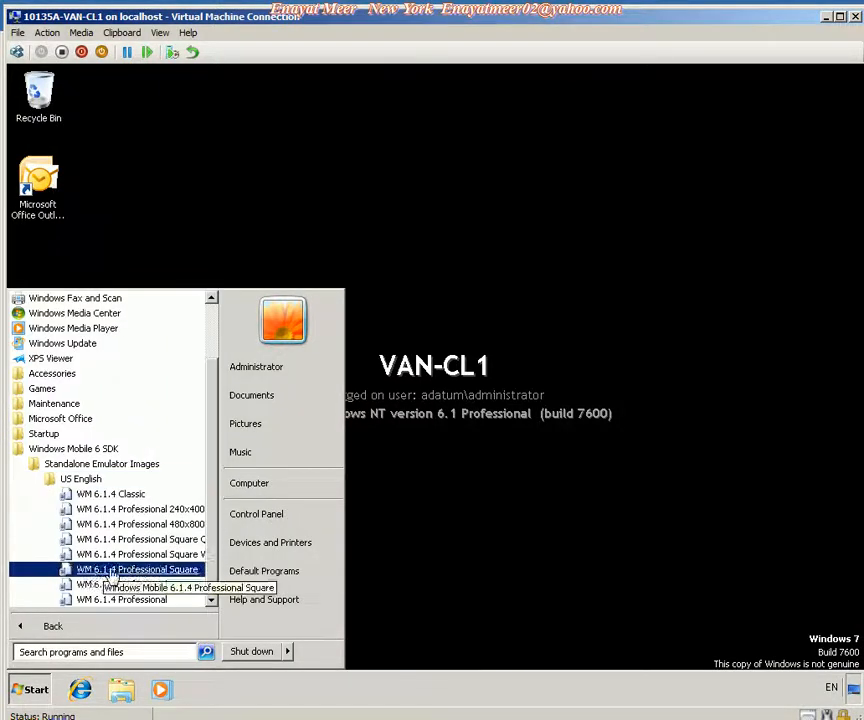
click(211, 599)
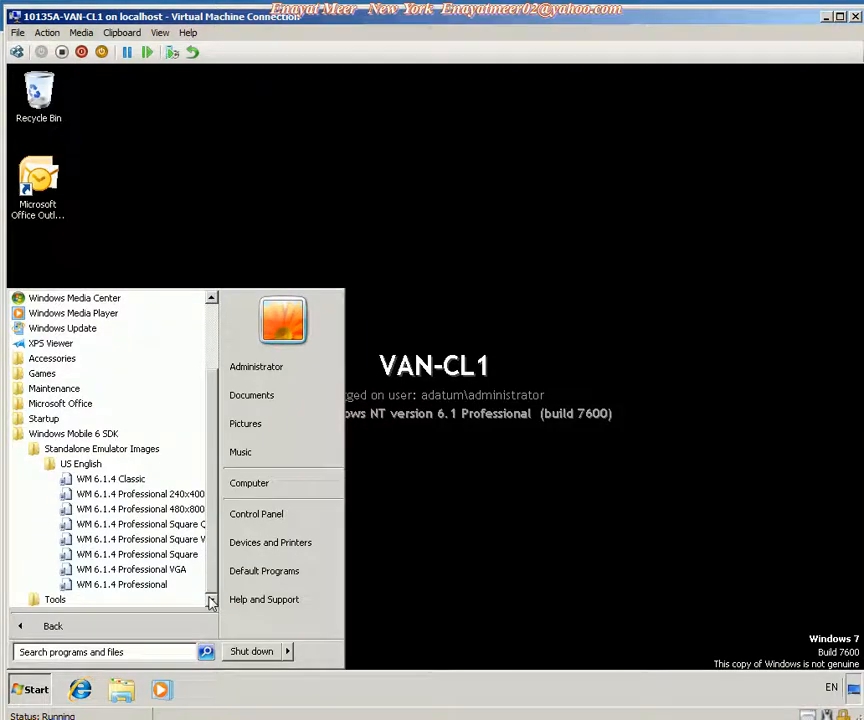
click(124, 586)
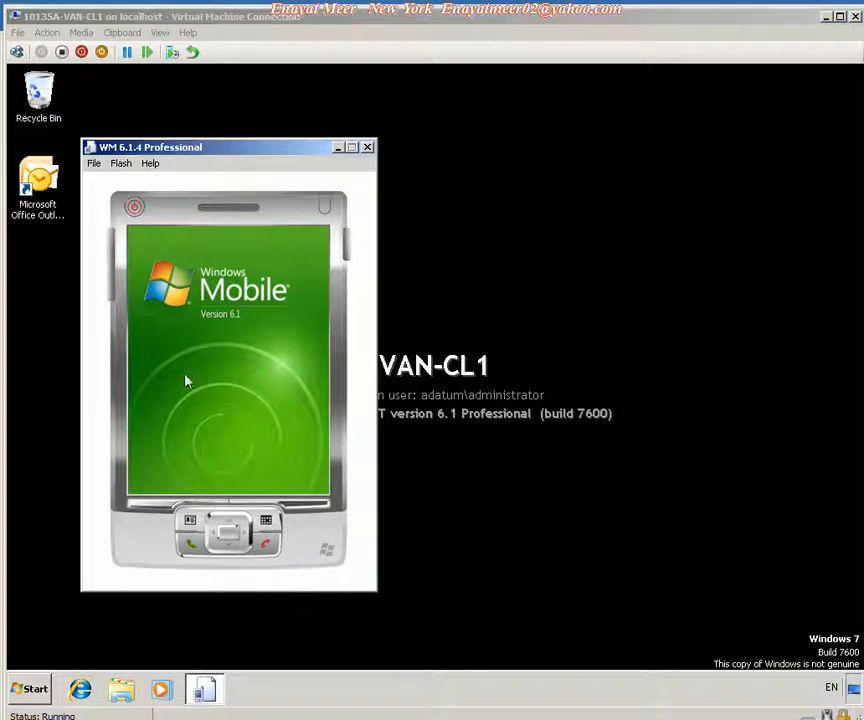
Configure the emulator to enable the NE2000 PCMCIA network adapter bound to the connected network card.
click(94, 164)
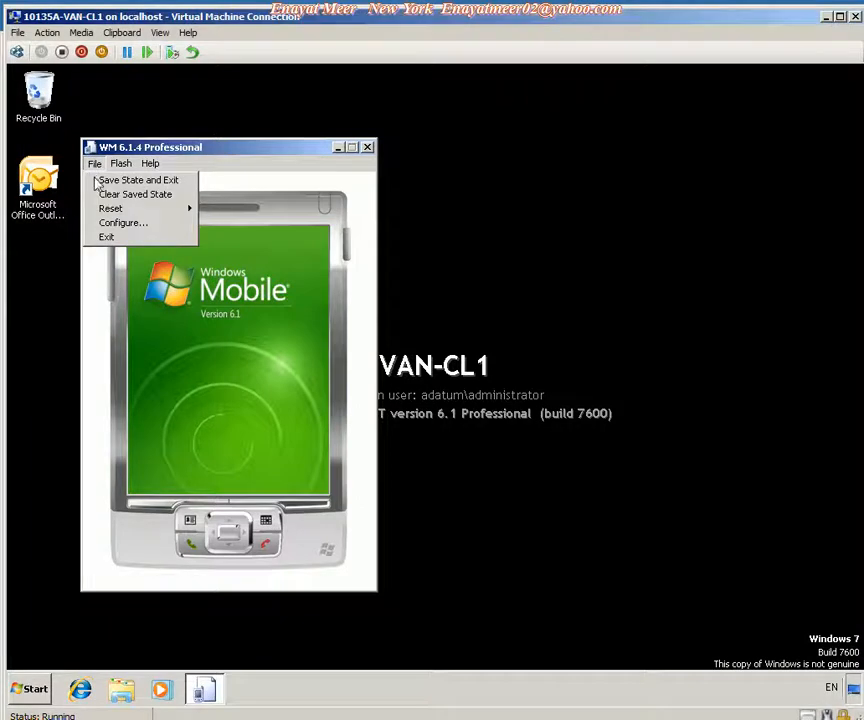
click(110, 226)
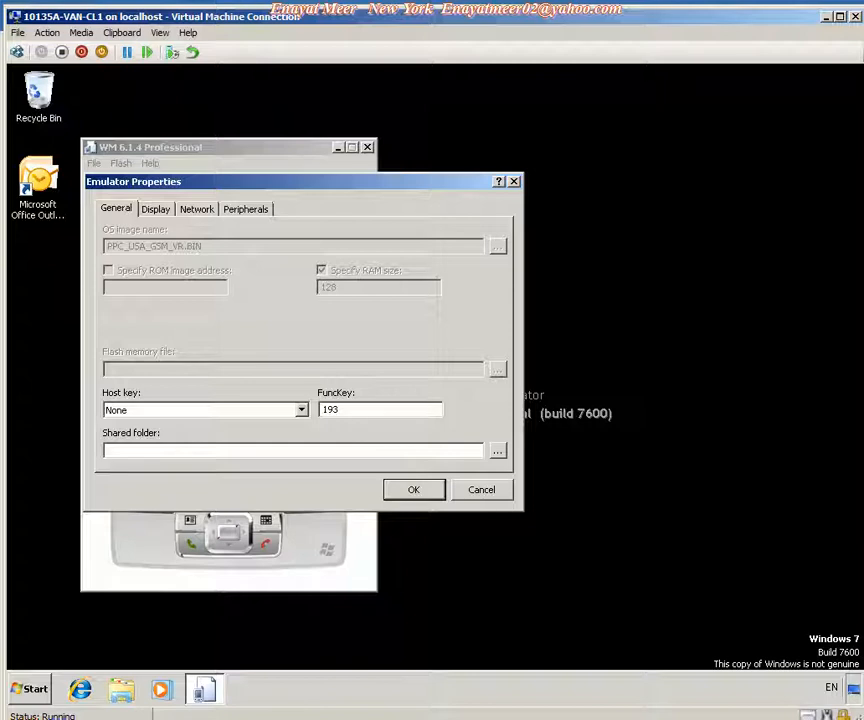
click(207, 214)
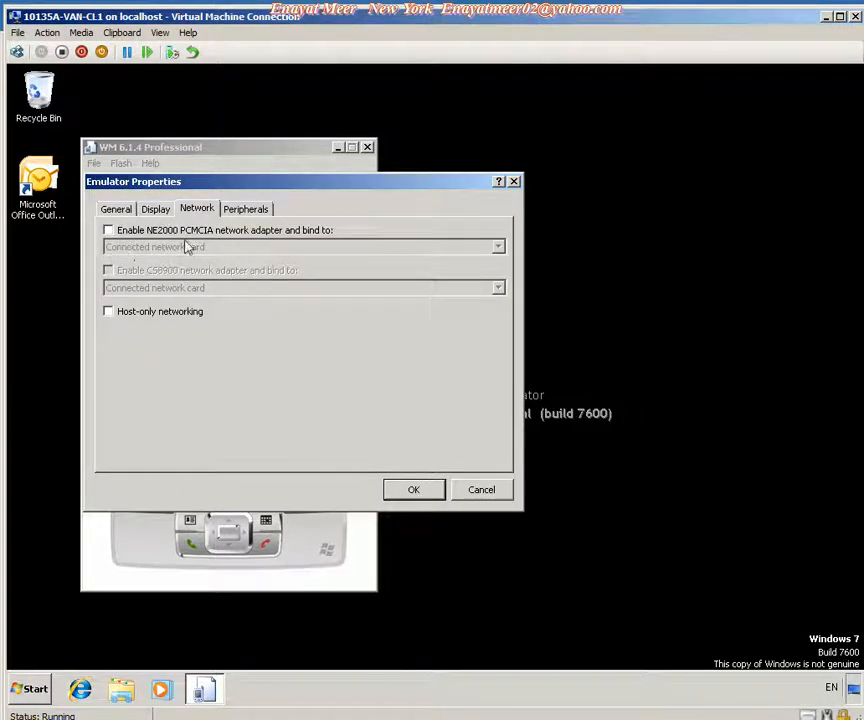
click(108, 230)
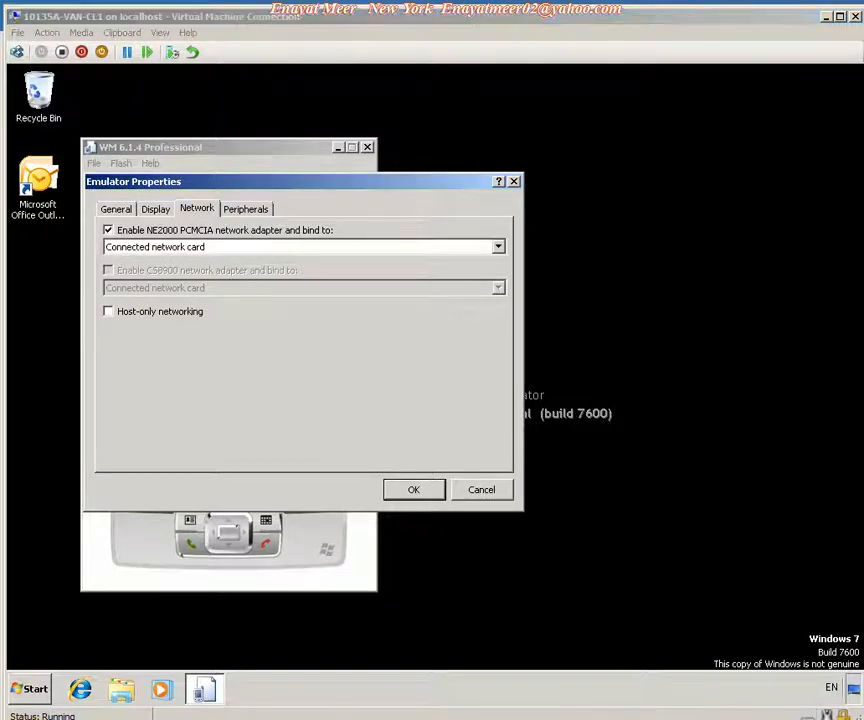
click(414, 491)
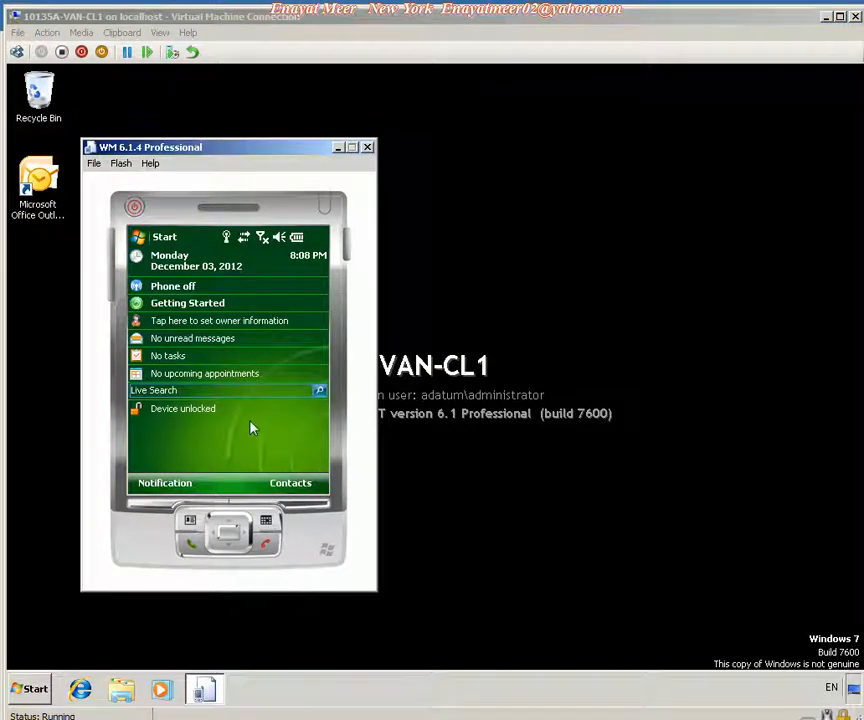
Open the emulator's Network Cards settings and set the network card to connect to The Internet.
click(168, 239)
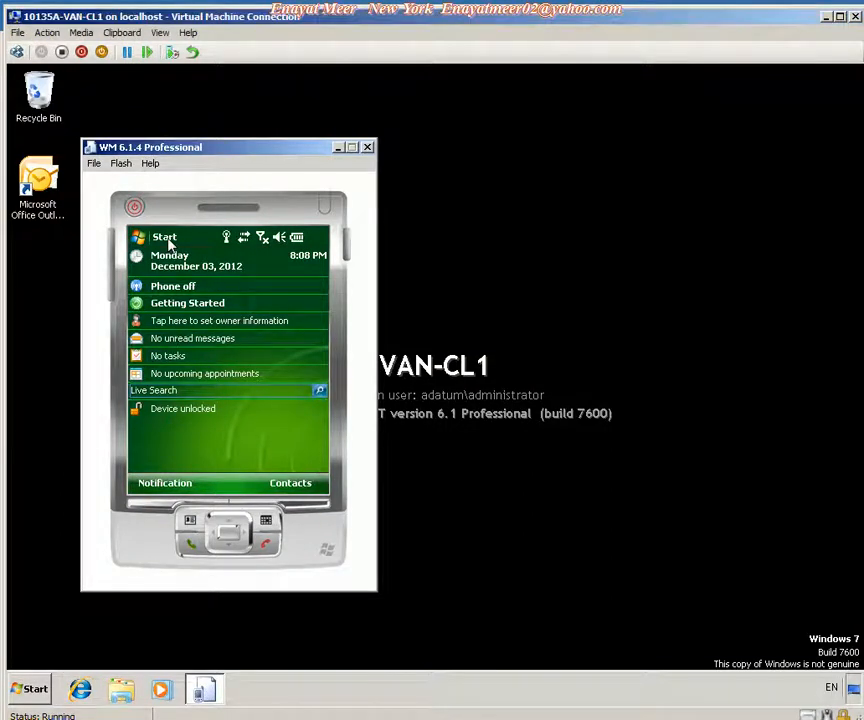
click(143, 241)
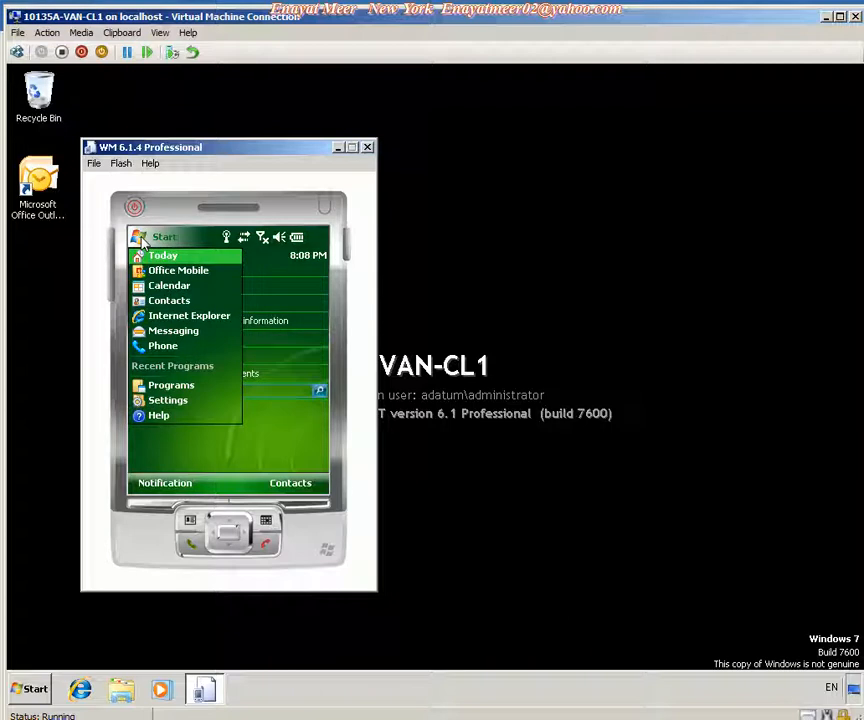
click(150, 401)
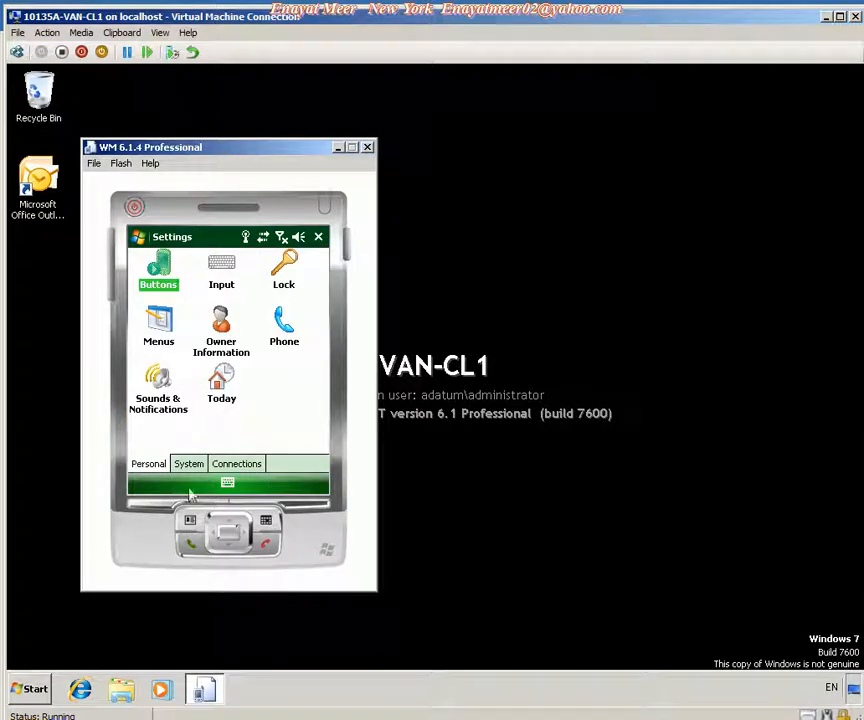
click(236, 465)
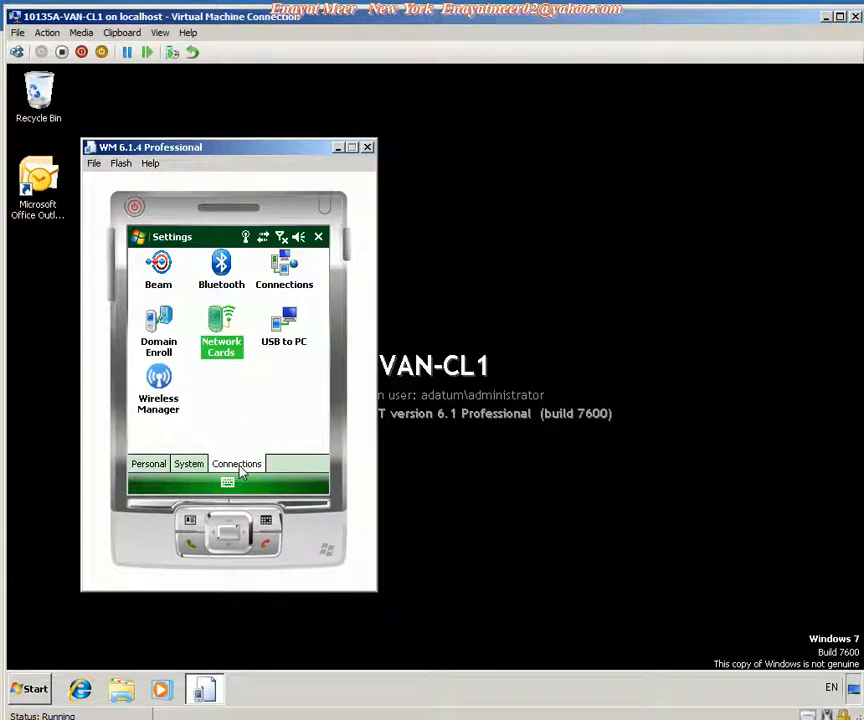
click(223, 350)
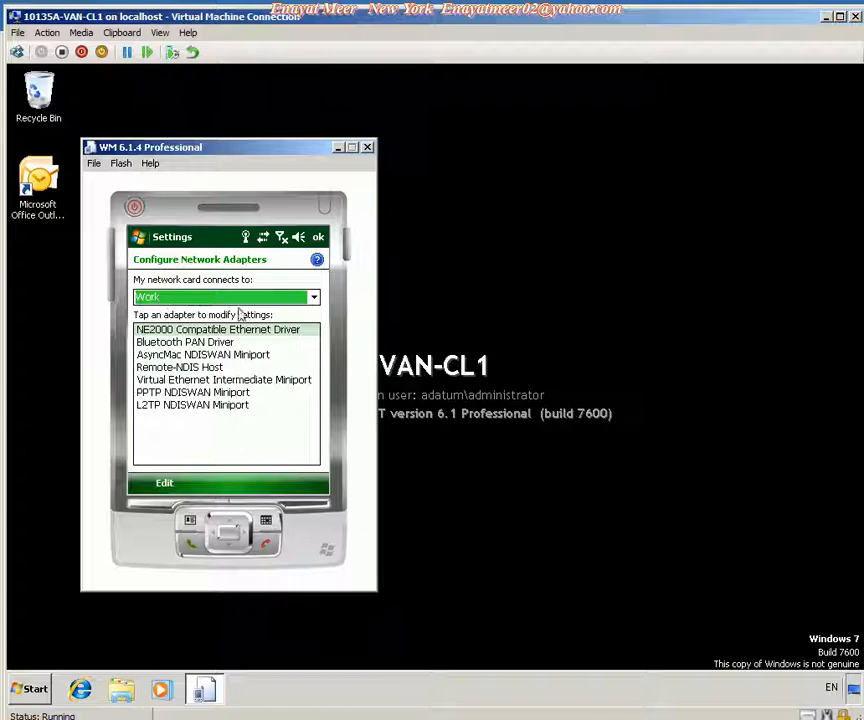
click(313, 302)
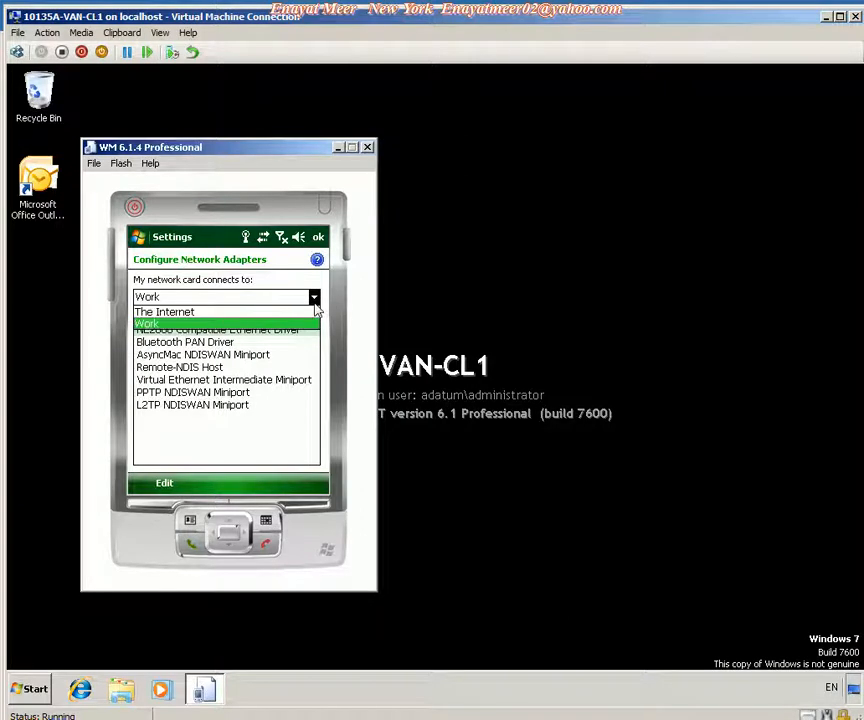
click(200, 311)
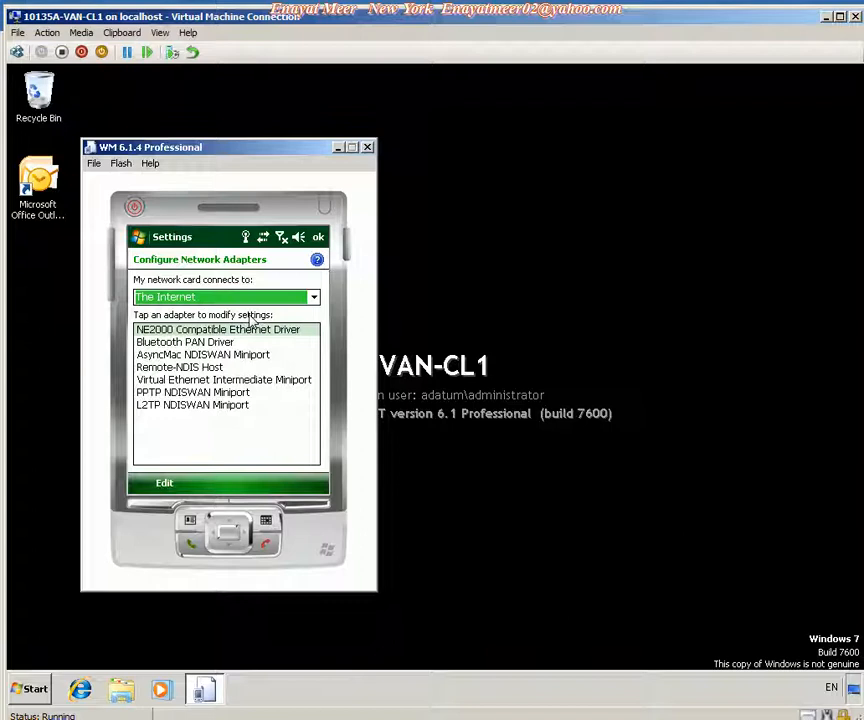
Give the NE2000 adapter the specific IP address 10.10.0.51, subnet mask 255.255.0.0 and default gateway 10.10.0.1.
click(172, 332)
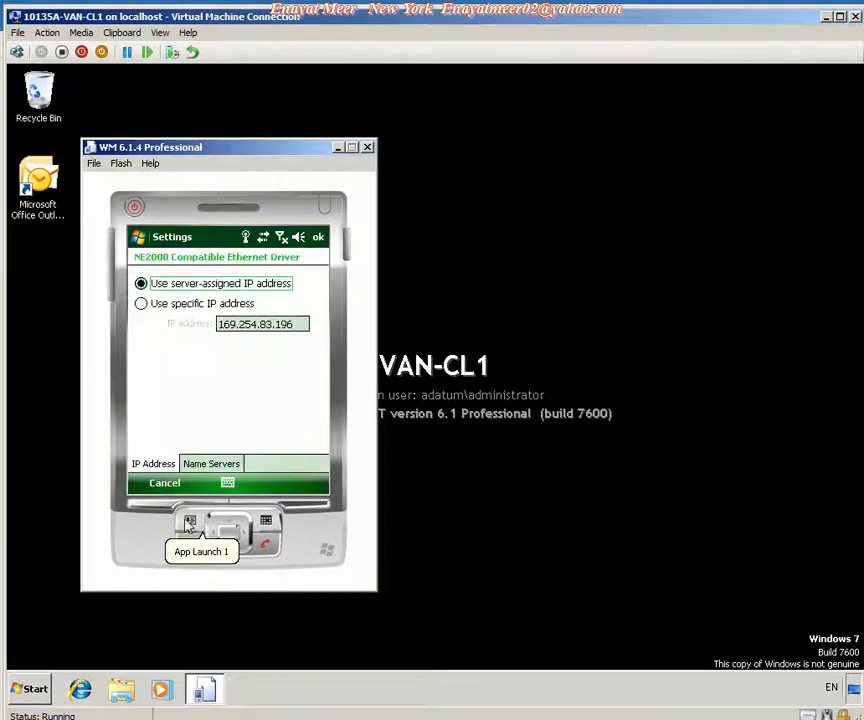
click(141, 304)
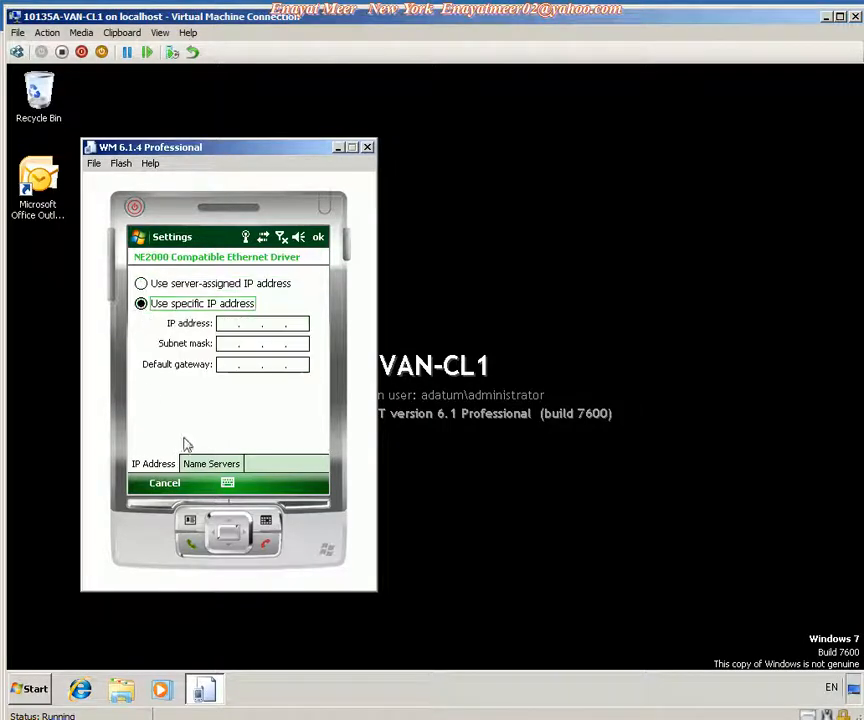
click(222, 326)
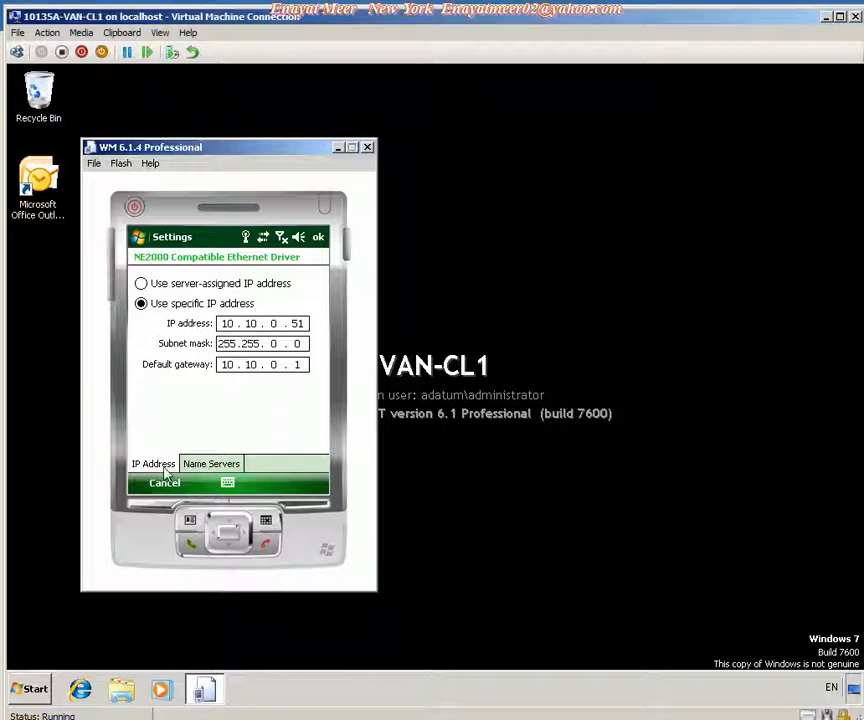
Set the NE2000 adapter's DNS name server to 10.10.0.10.
click(200, 470)
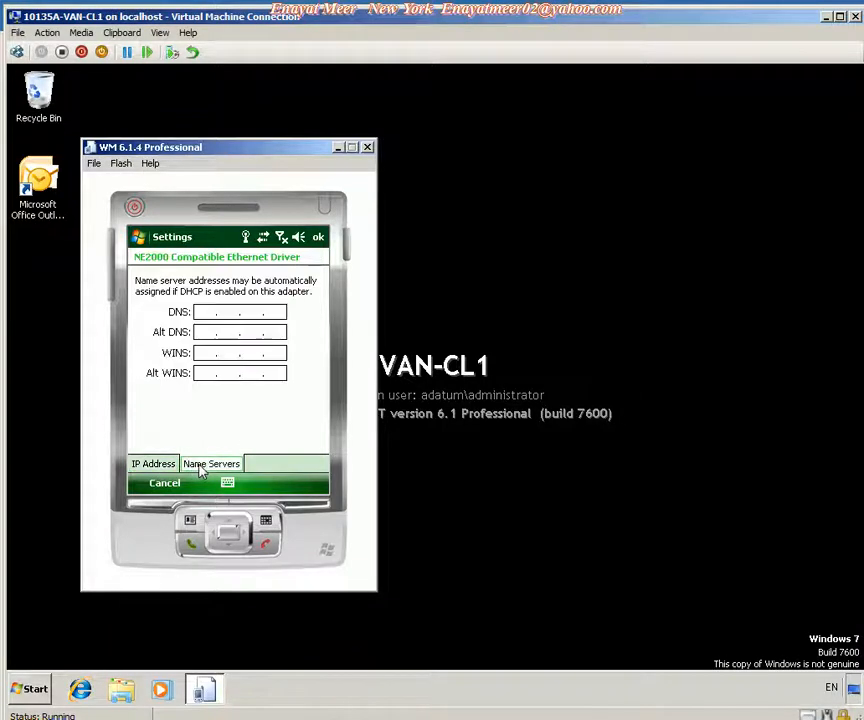
click(206, 315)
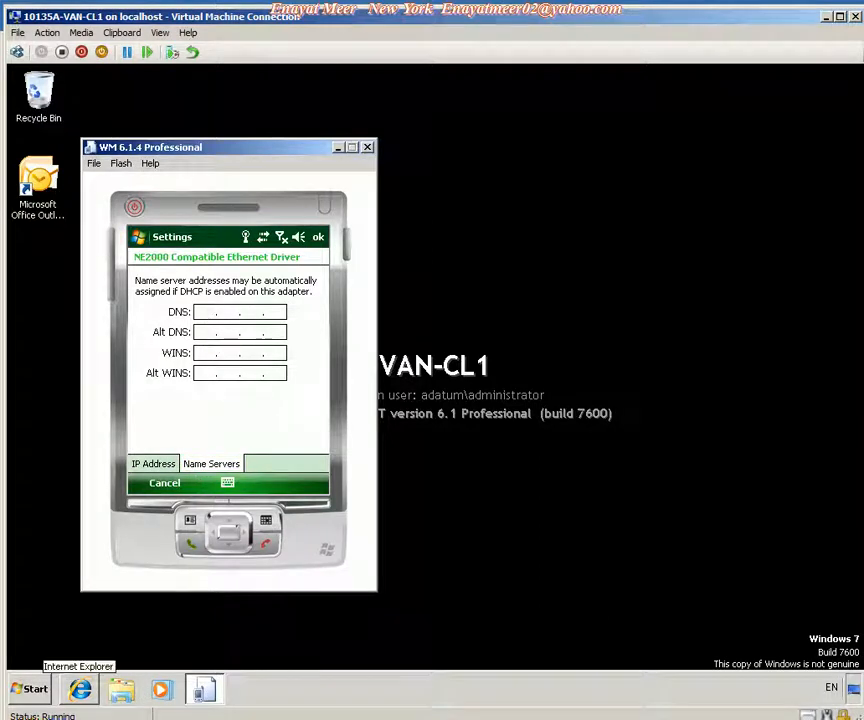
text(10.10.0.10)
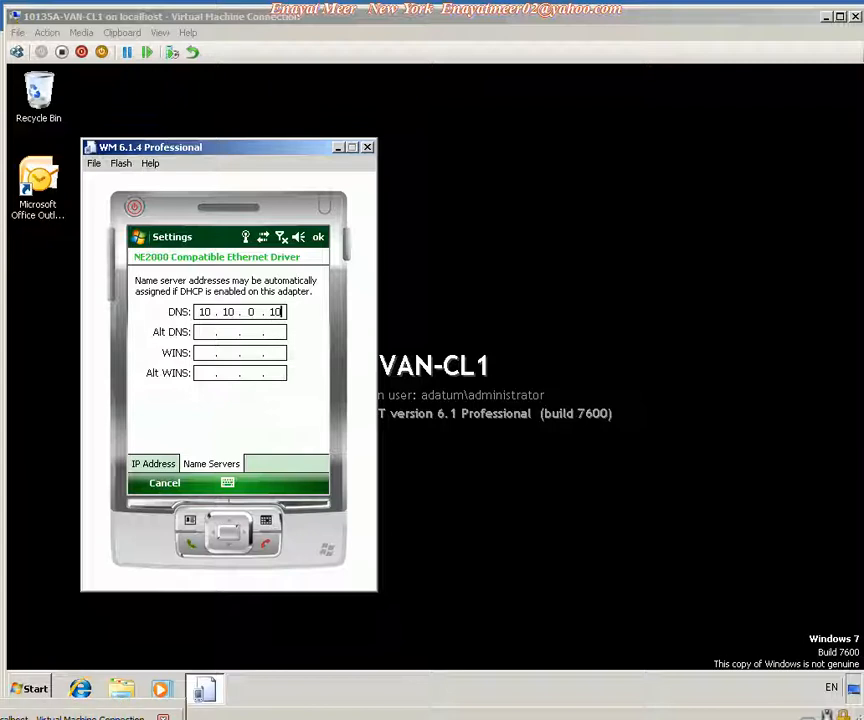
Check VAN-DC1's IPv4 settings, then return to the emulator and save the network adapter configuration.
click(90, 717)
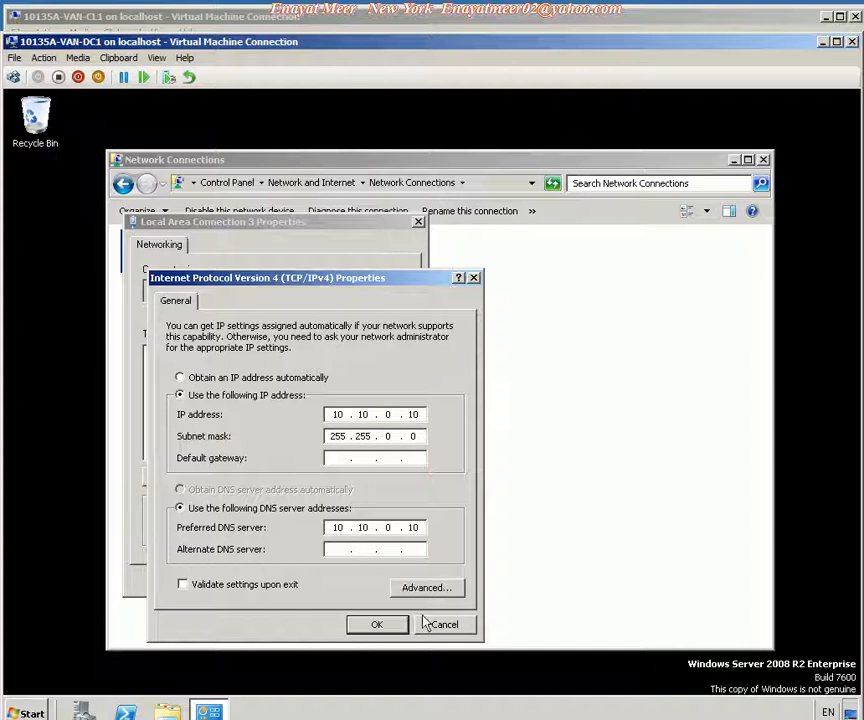
click(90, 718)
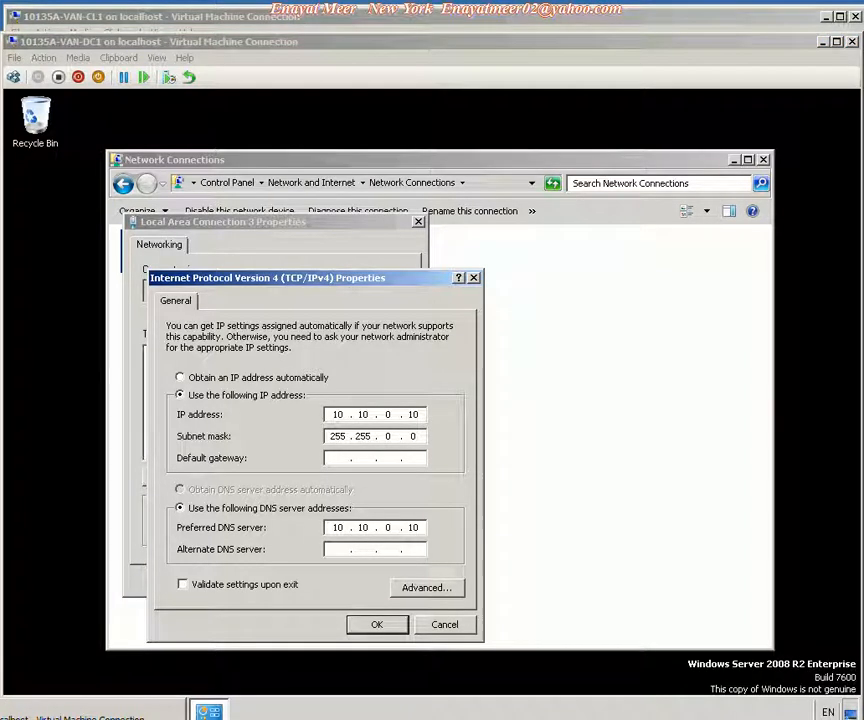
click(112, 717)
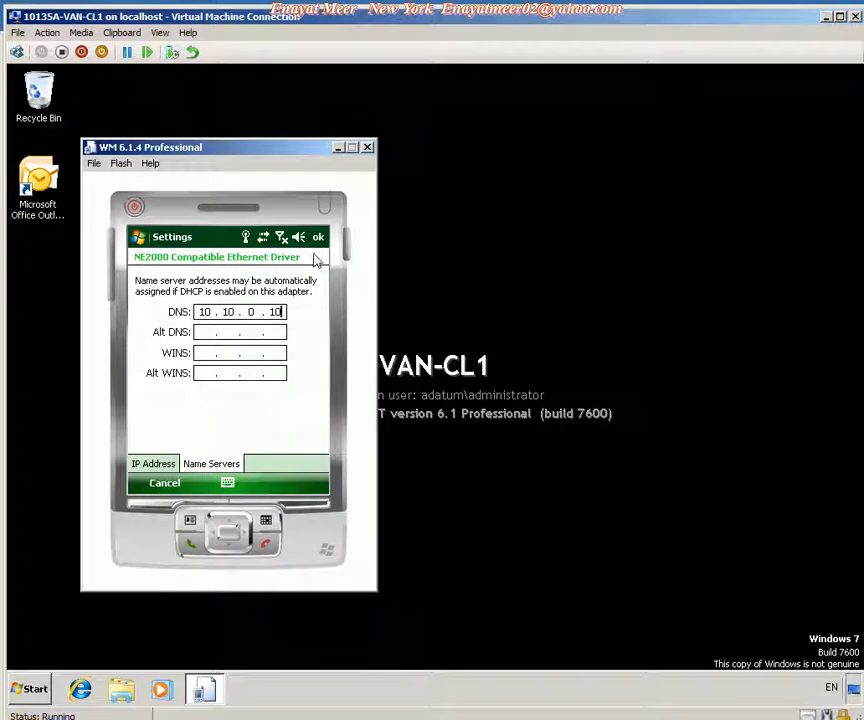
click(316, 260)
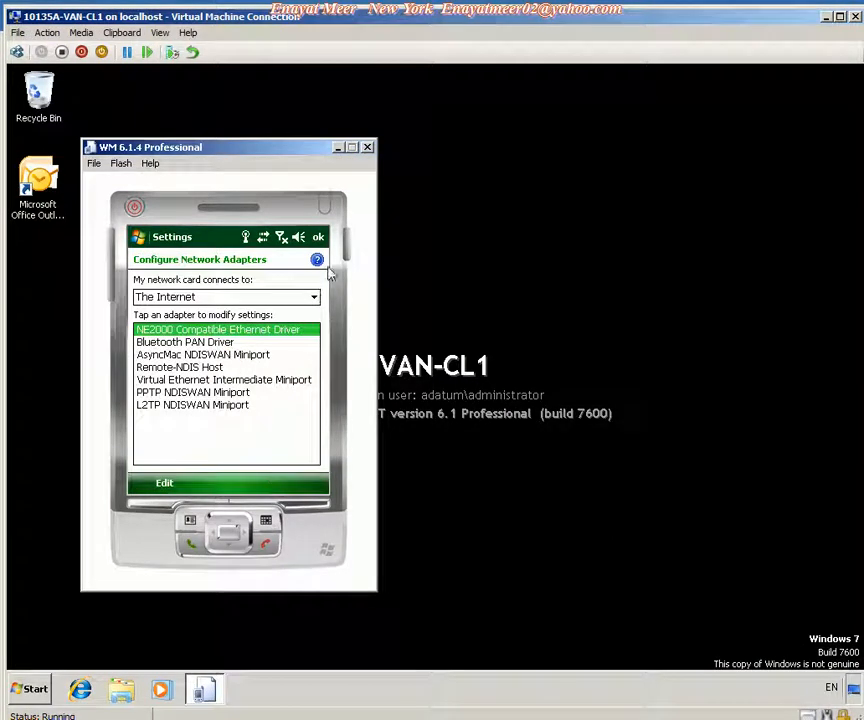
click(318, 238)
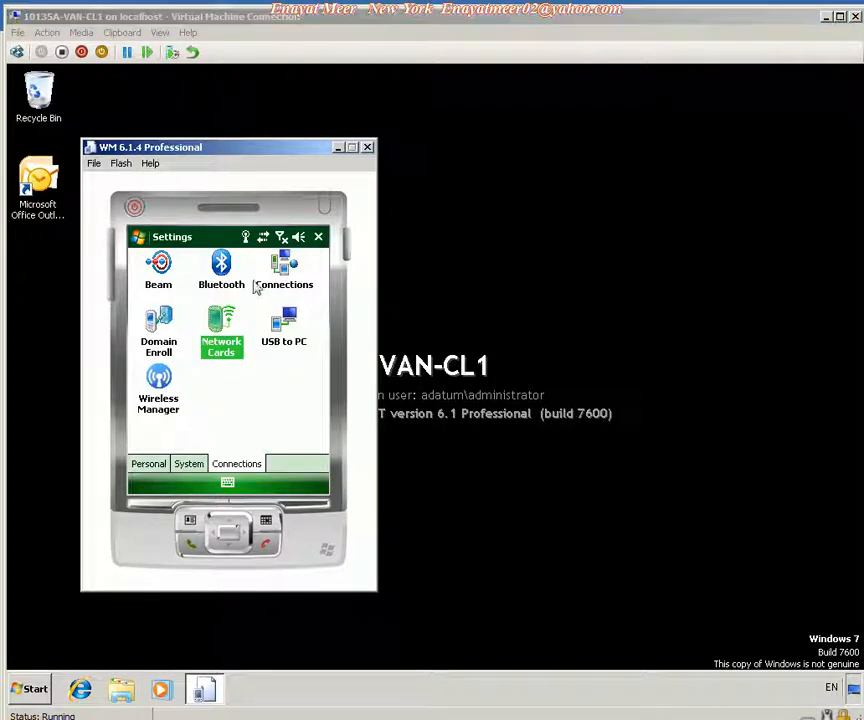
Open ActiveSync on the emulator, start the Exchange Server sync setup, and submit the user's e-mail address with auto-detection enabled.
click(139, 238)
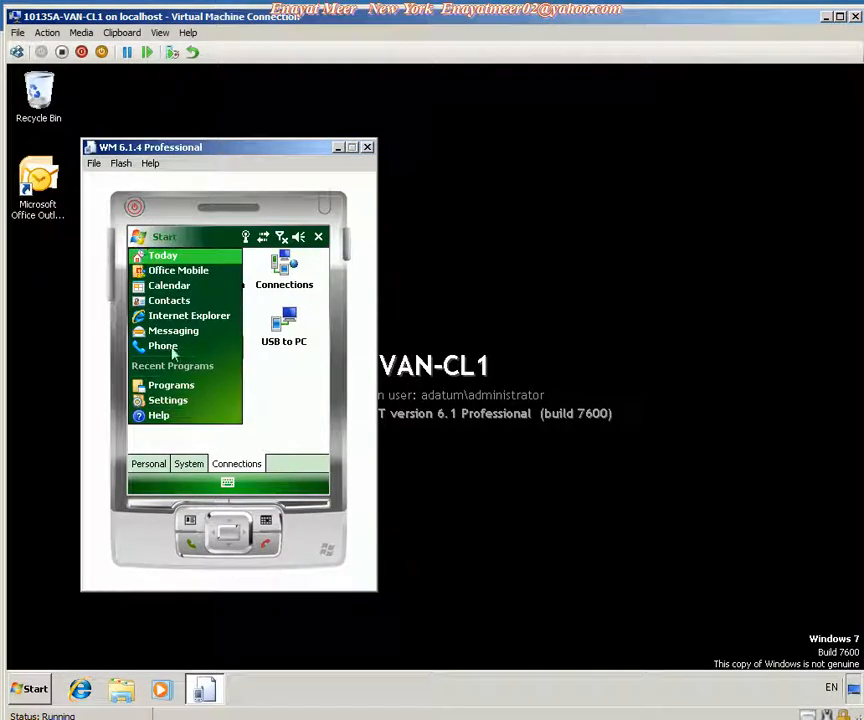
click(171, 390)
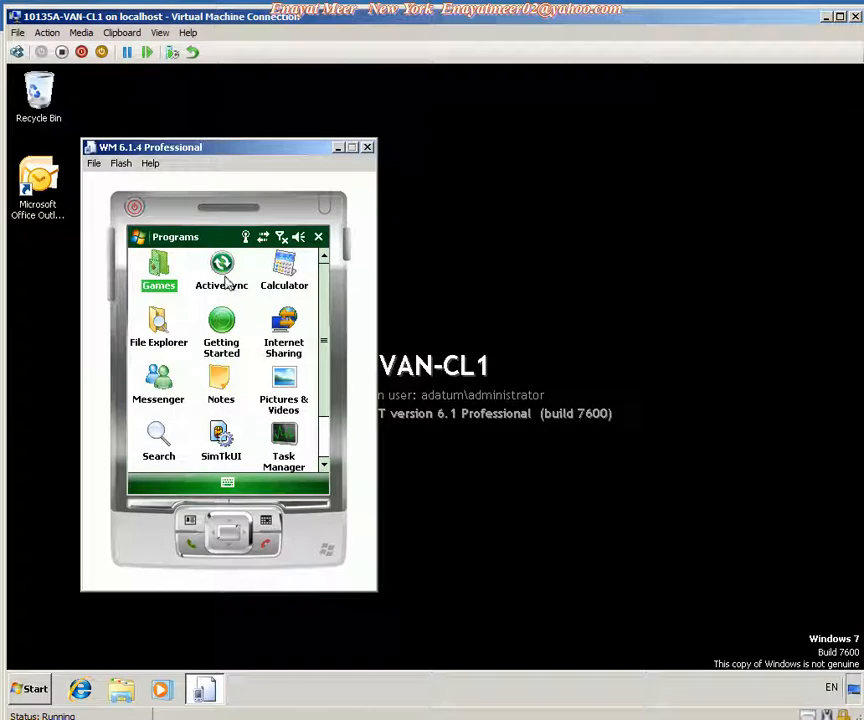
click(226, 276)
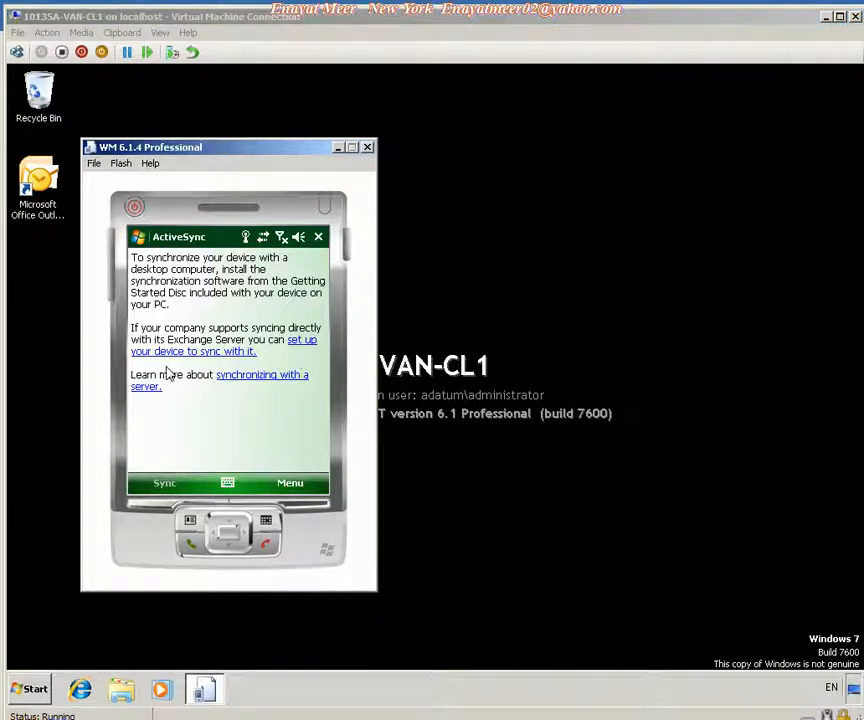
click(195, 352)
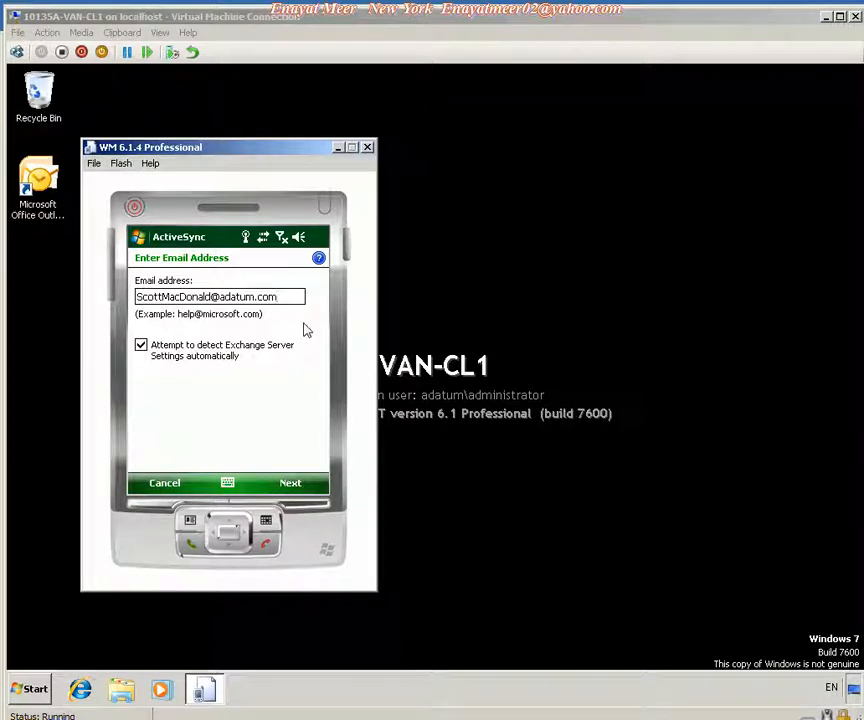
click(290, 484)
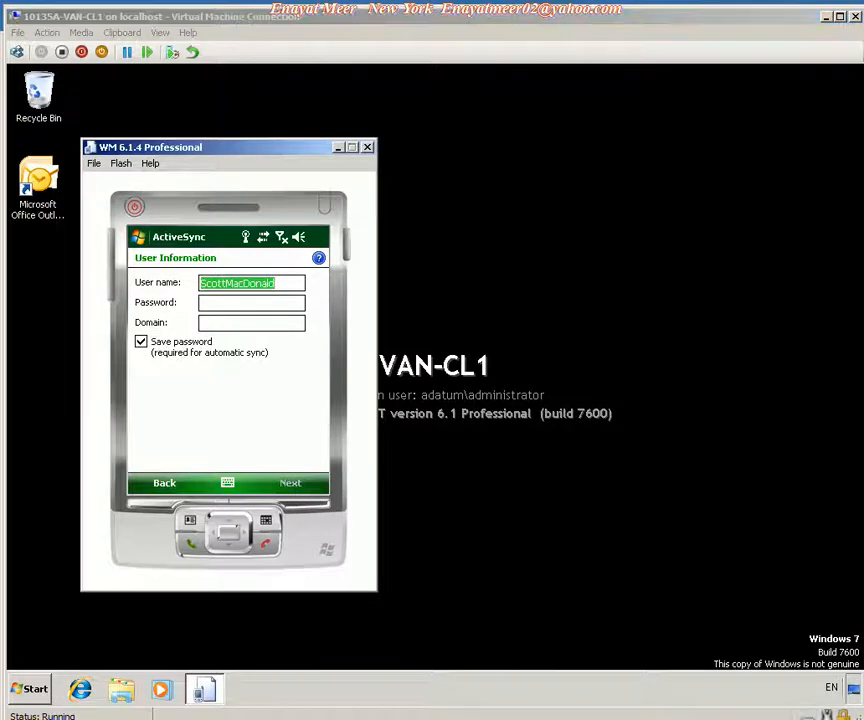
Shorten the user name to the first name only, enter the account password and the domain adatum, and continue.
click(295, 289)
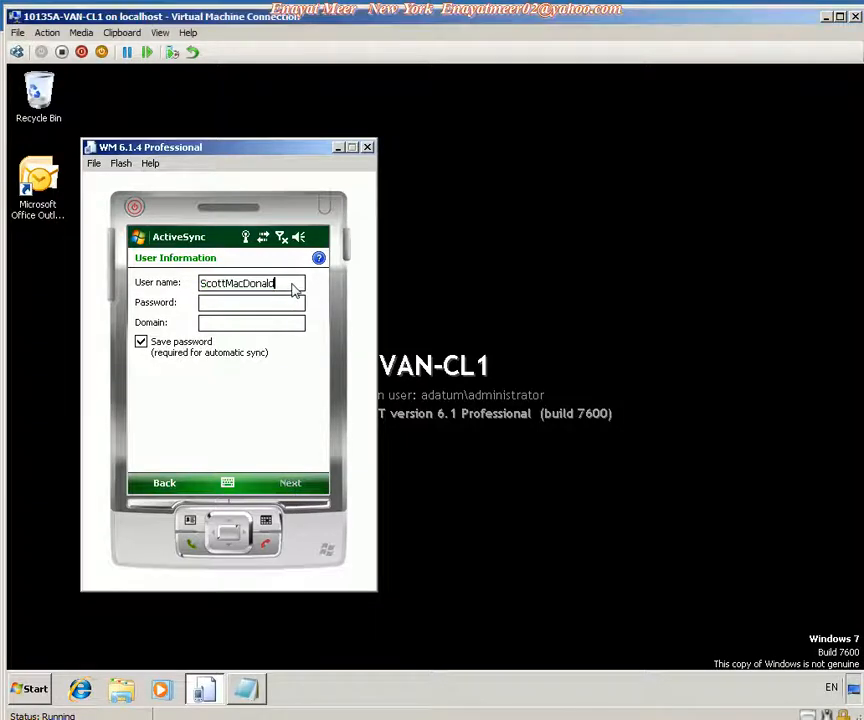
key(BackSpace)
key(BackSpace)
key(BackSpace)
key(BackSpace)
key(BackSpace)
key(BackSpace)
key(BackSpace)
key(BackSpace)
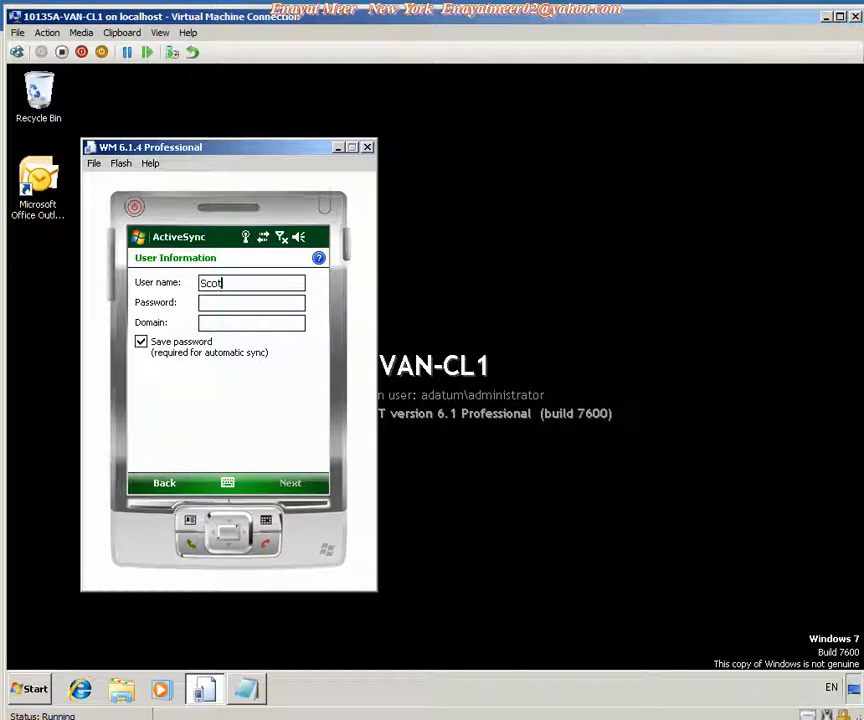
text(t)
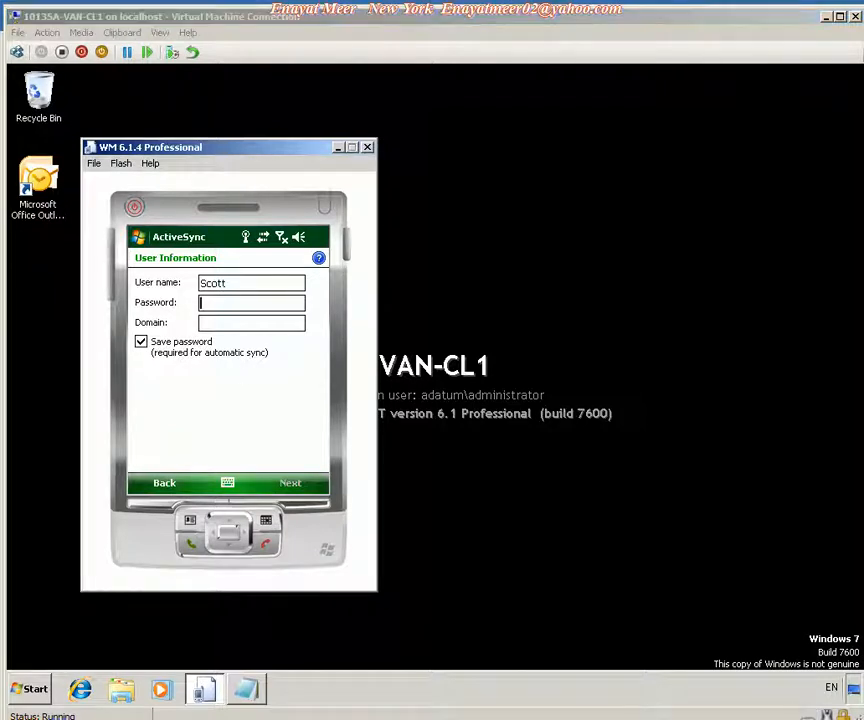
click(237, 305)
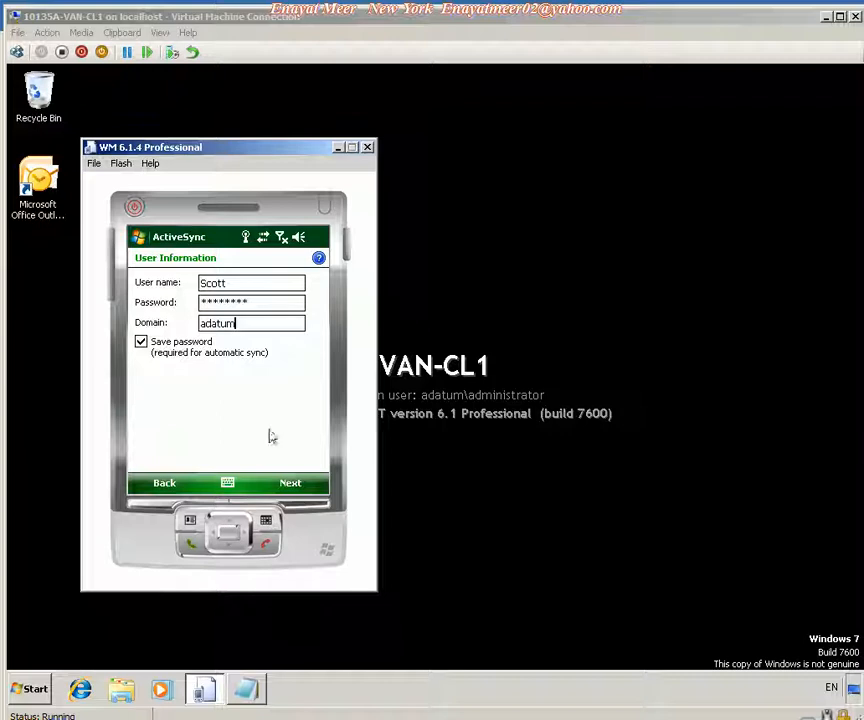
click(290, 485)
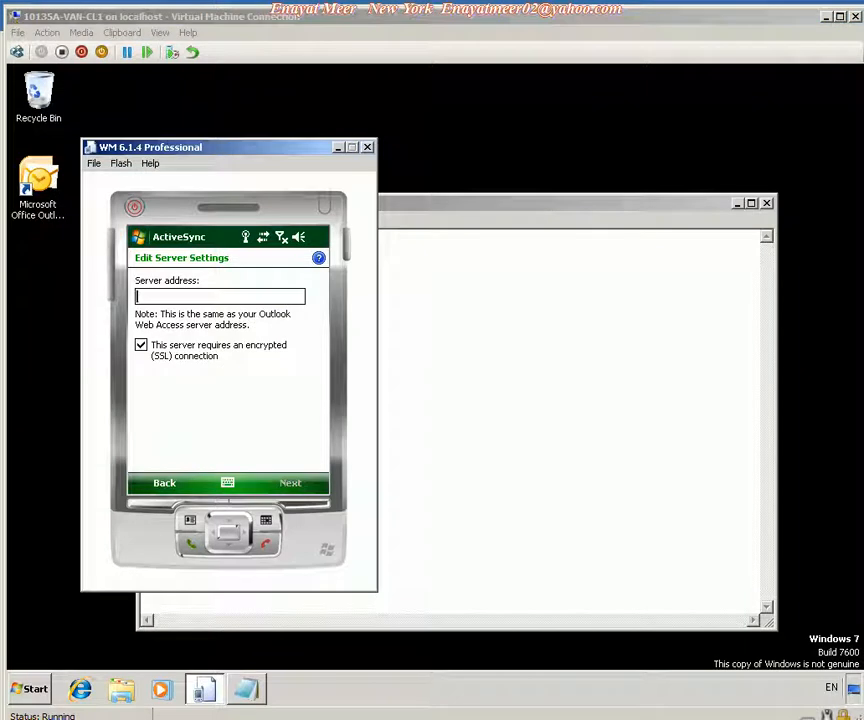
Enter the server address VAN-EX2.adatum.com, turn off the encrypted (SSL) connection requirement, accept the warning, and continue.
text(VAN-EX2.adatum.com)
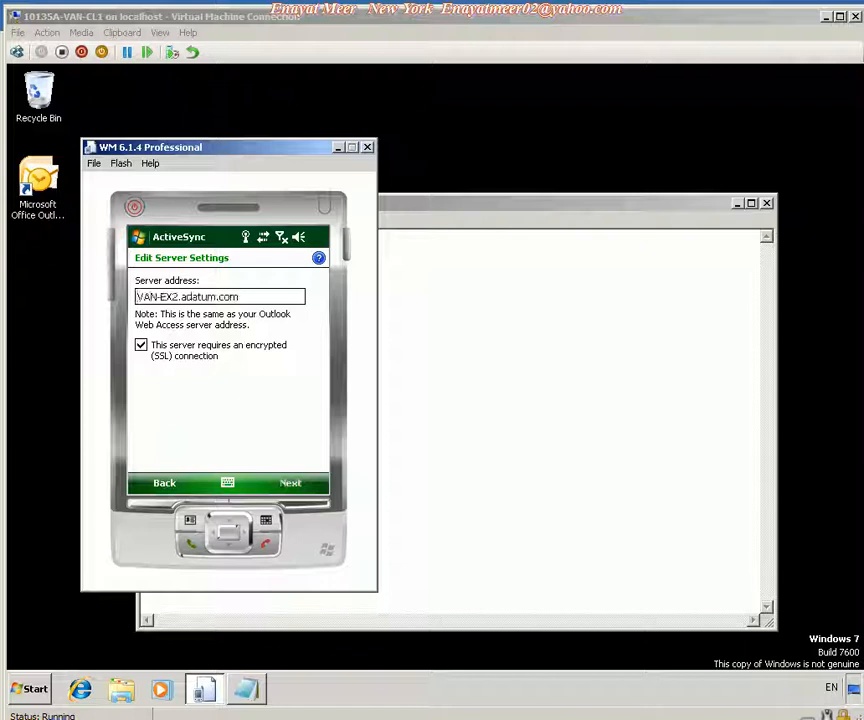
click(143, 348)
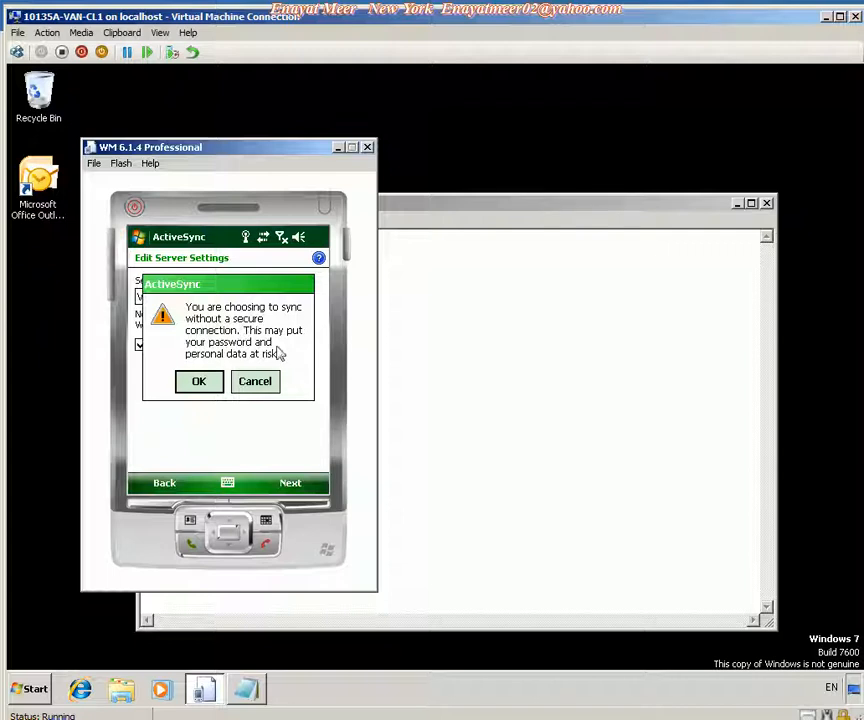
click(207, 389)
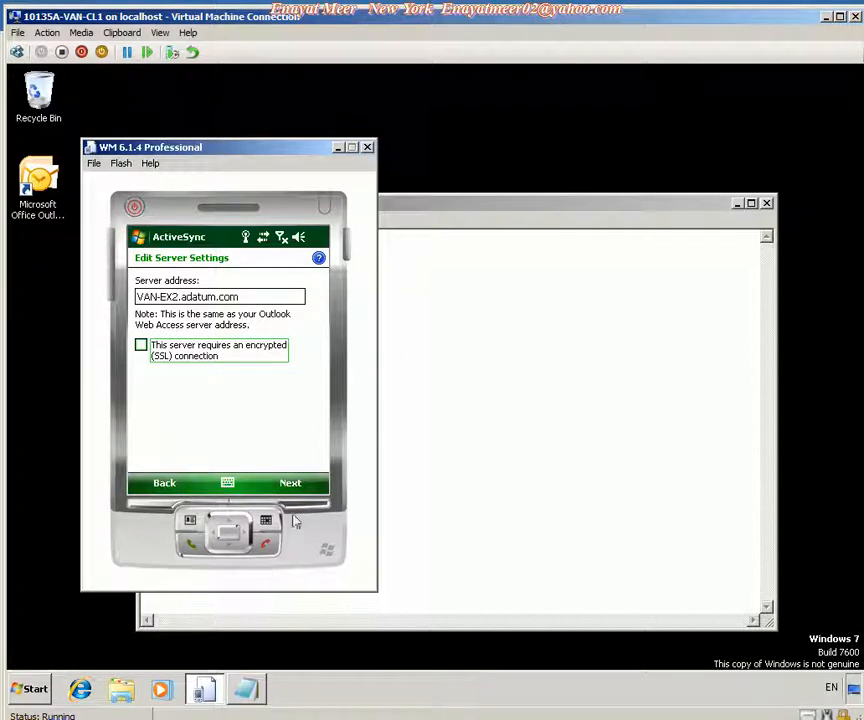
click(289, 484)
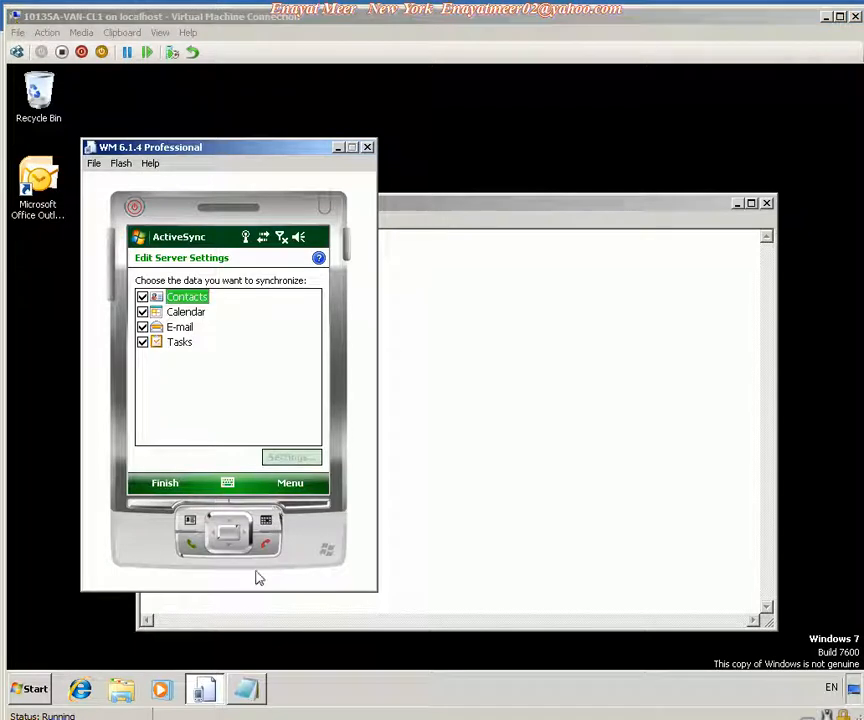
Open the Calendar sync settings and set it to synchronize All past appointments.
click(186, 314)
click(289, 456)
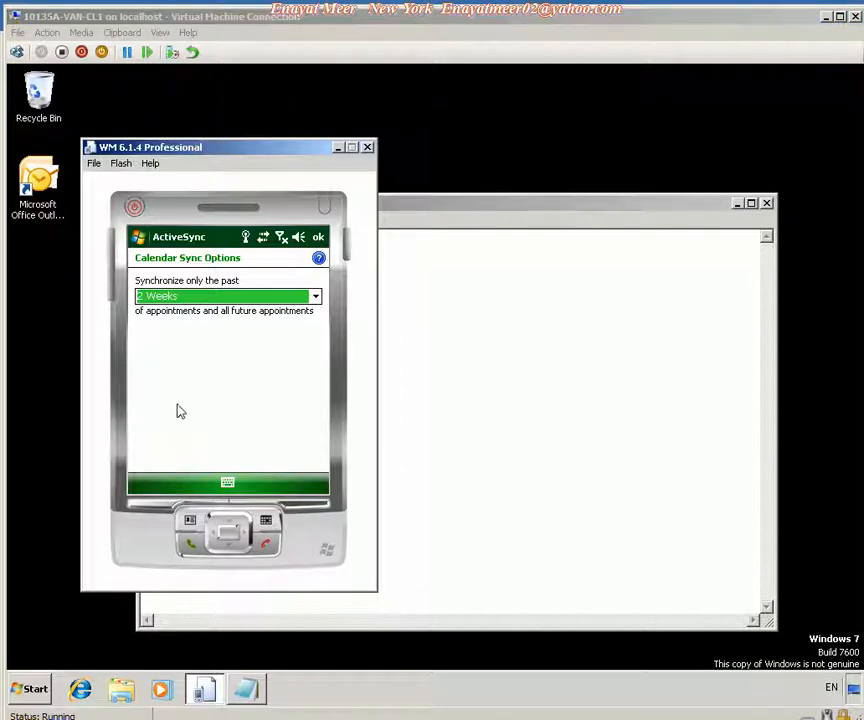
click(317, 301)
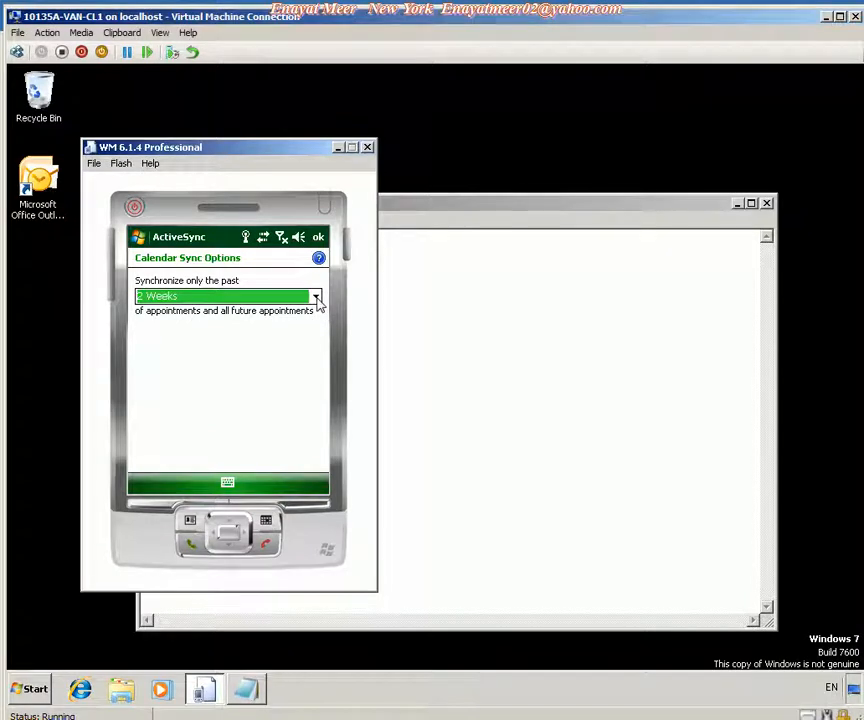
click(318, 303)
click(206, 312)
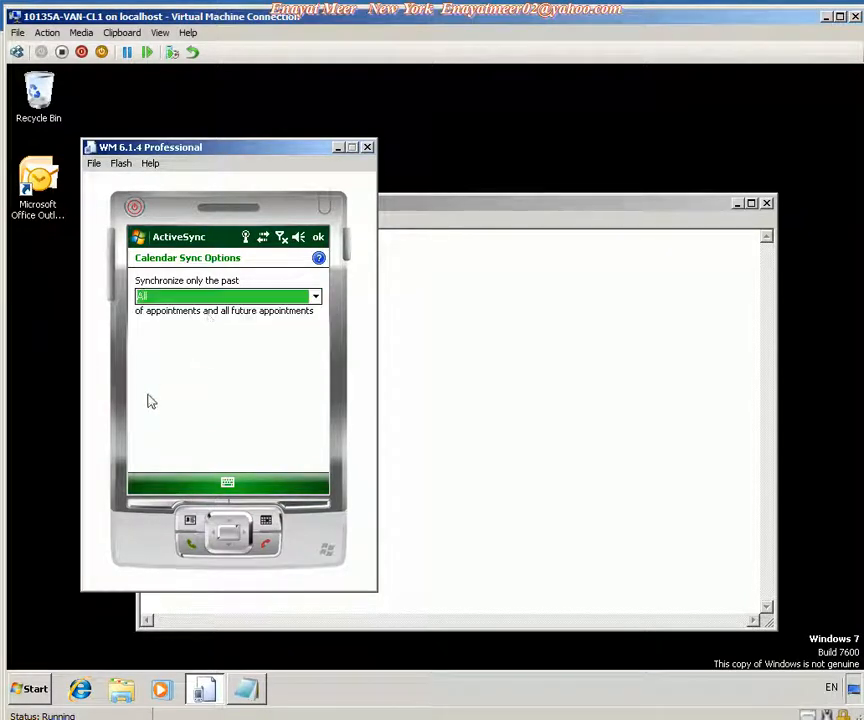
click(318, 237)
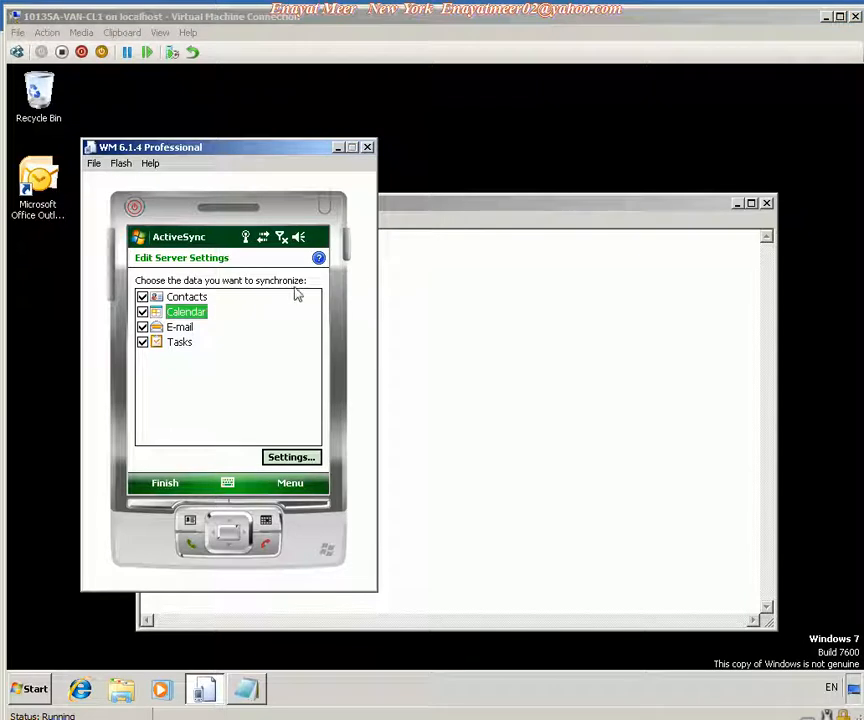
Open the E-mail sync settings and set the download period to All past messages.
click(180, 329)
click(278, 458)
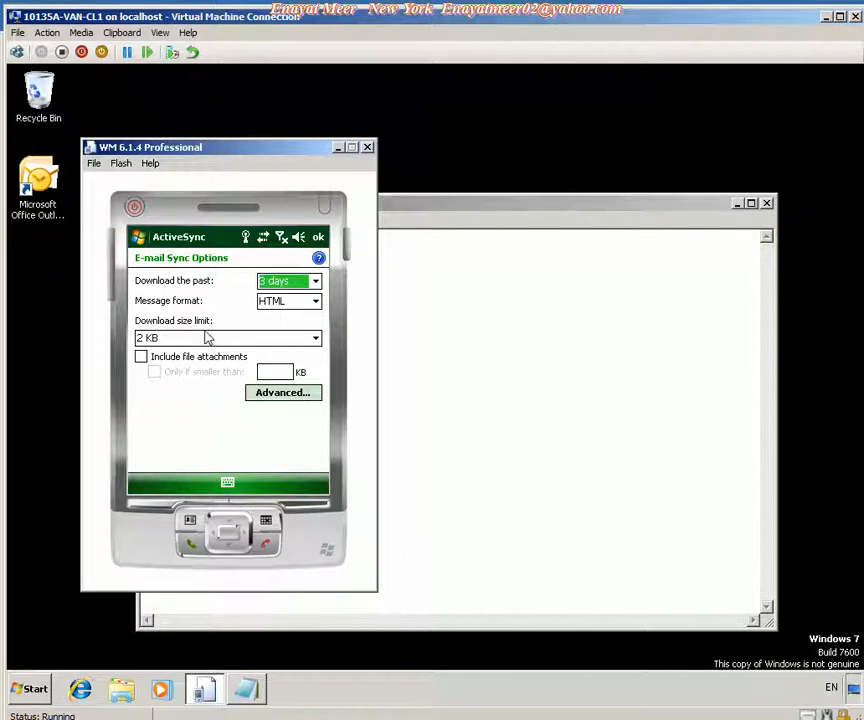
click(315, 339)
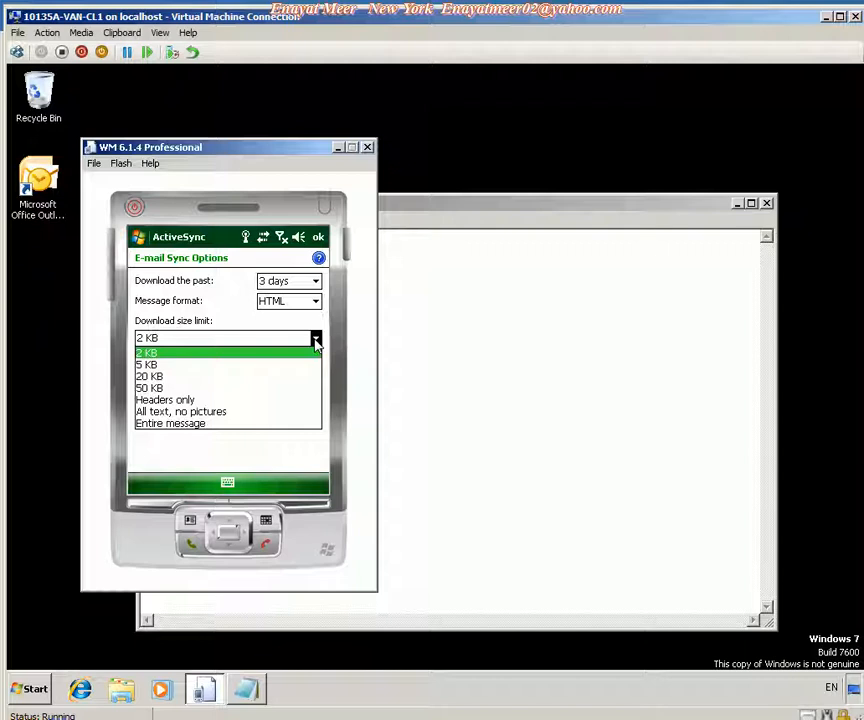
click(316, 340)
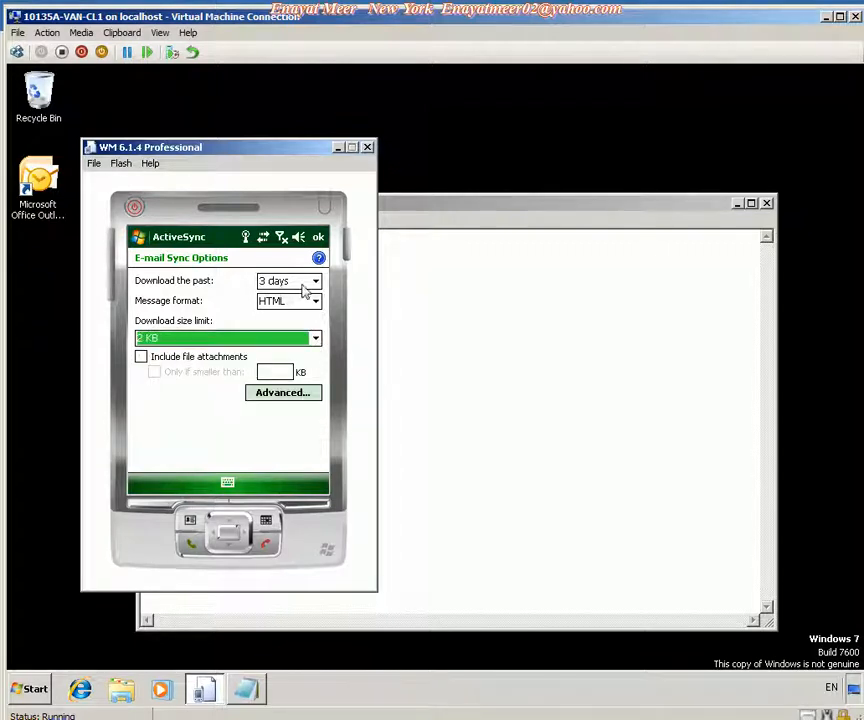
click(316, 283)
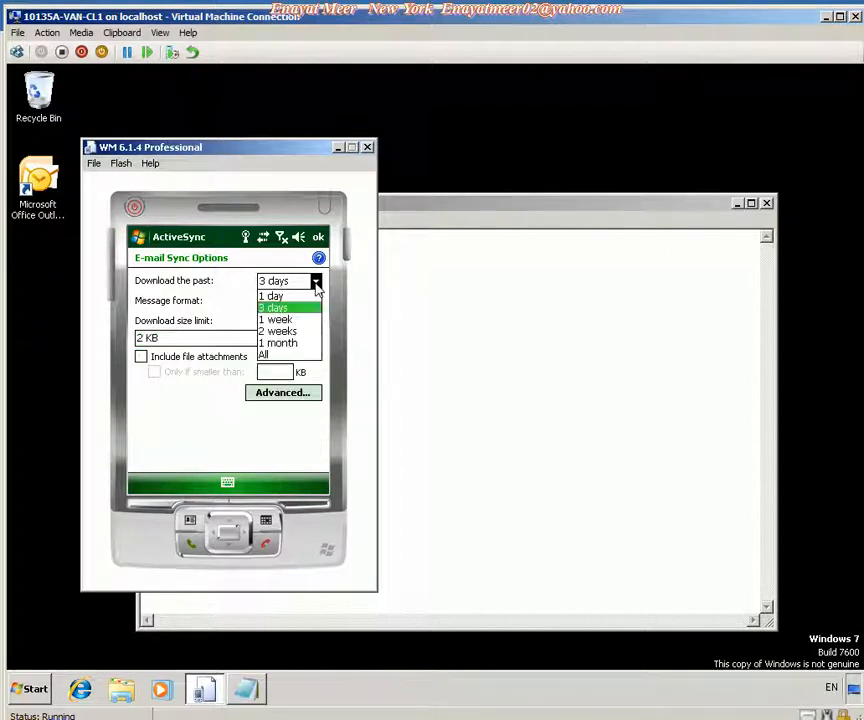
click(284, 356)
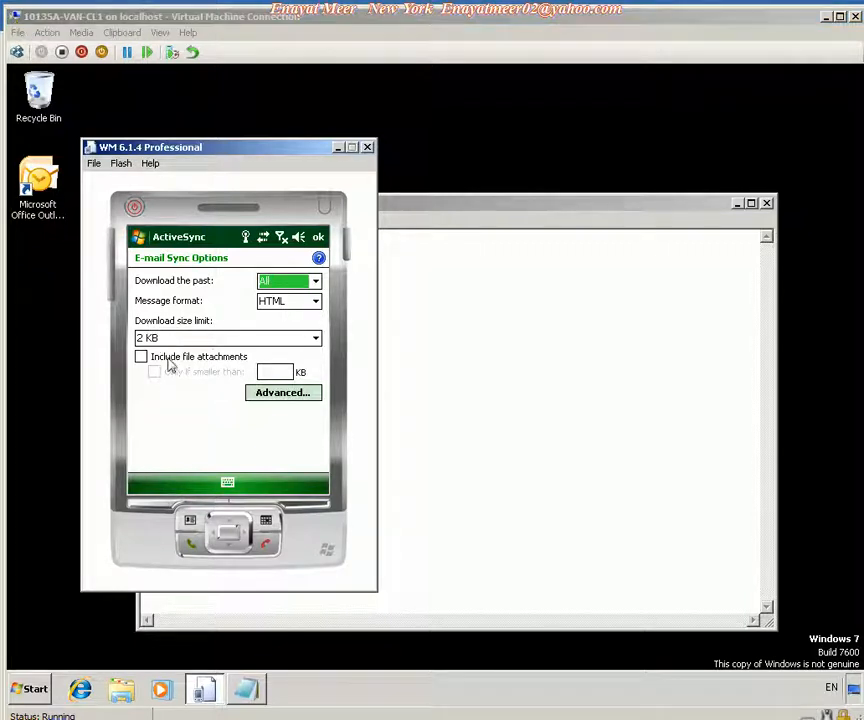
click(316, 338)
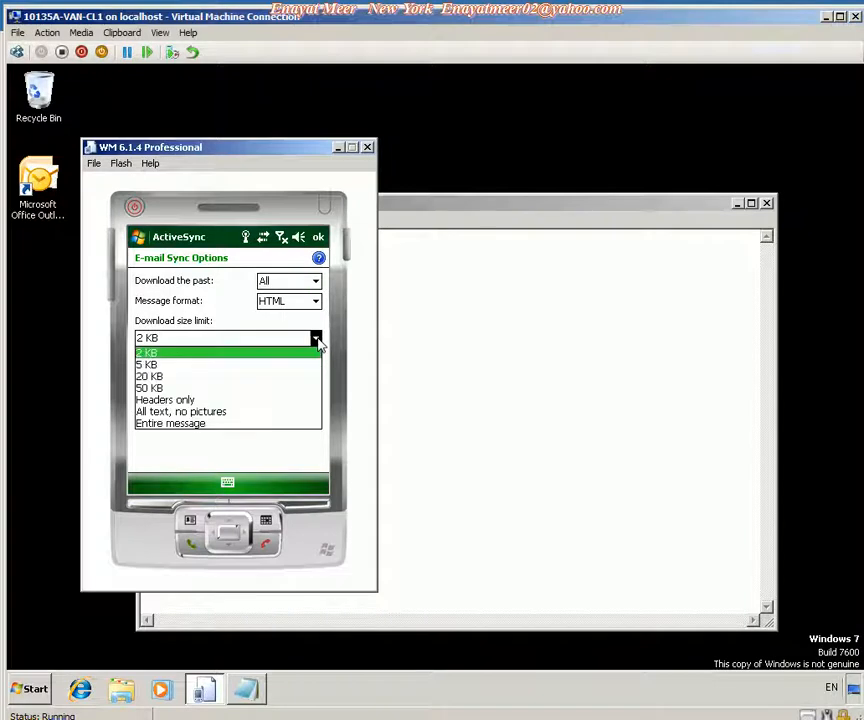
click(316, 342)
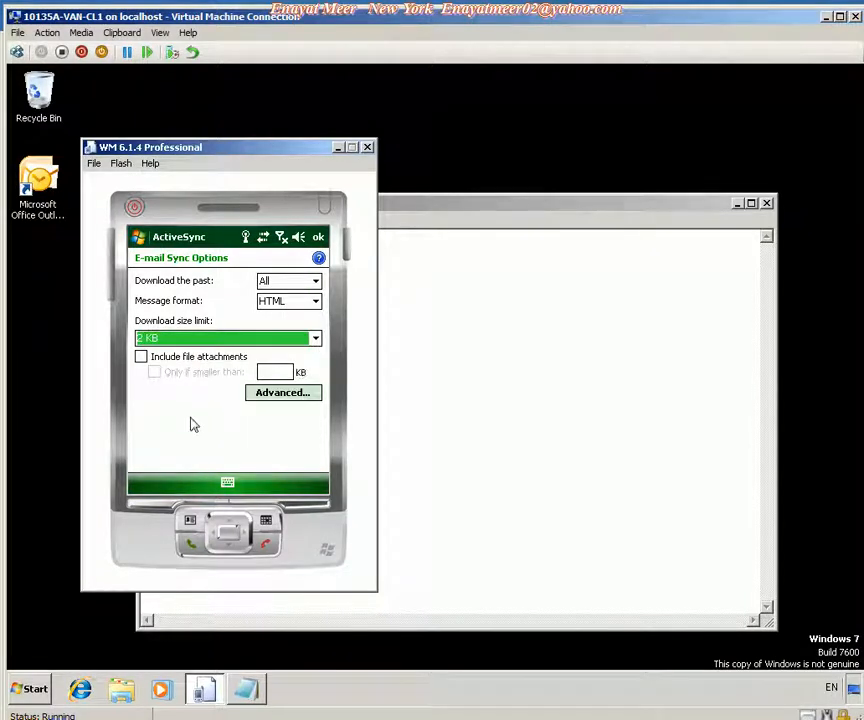
click(318, 237)
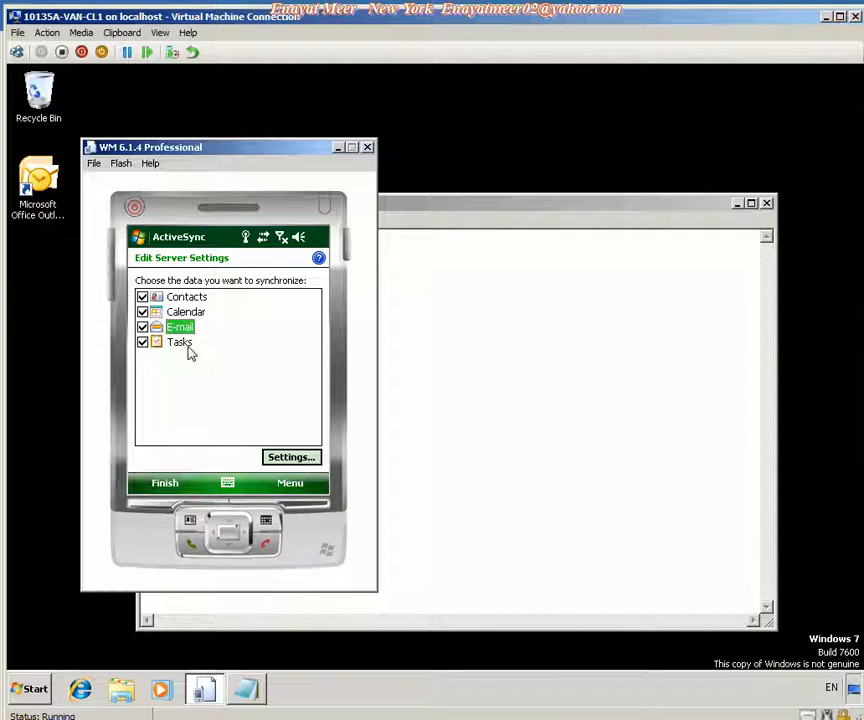
Finish the sync setup, accept the server's security policy enforcement, and close ActiveSync and the Programs screen.
click(167, 488)
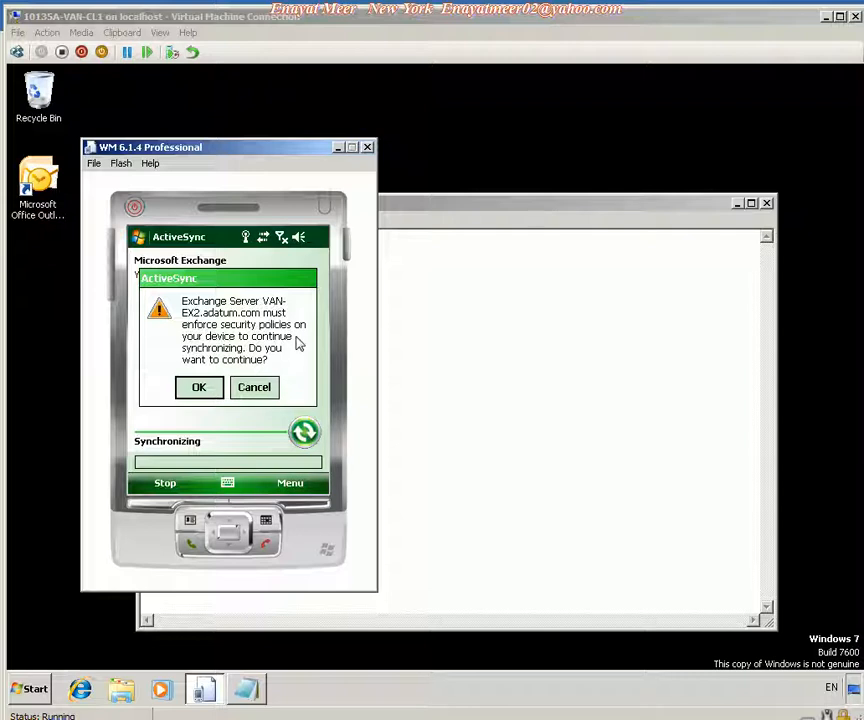
click(208, 388)
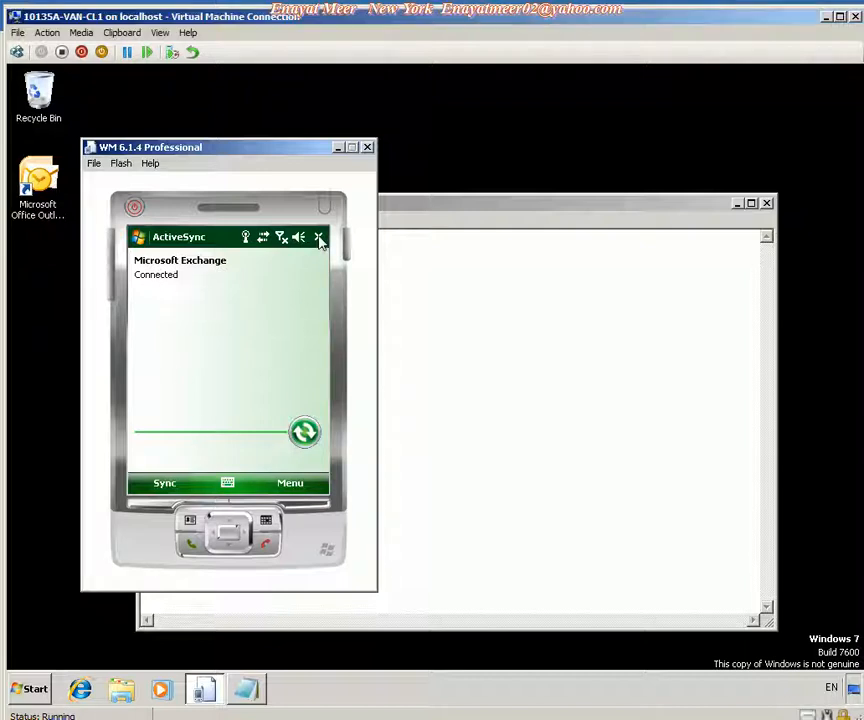
click(318, 239)
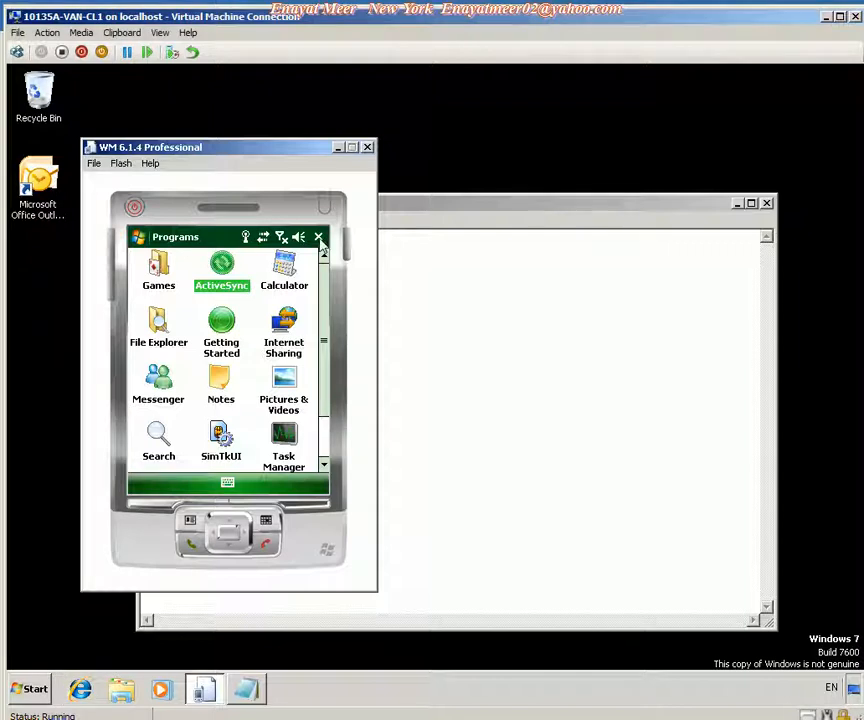
click(319, 239)
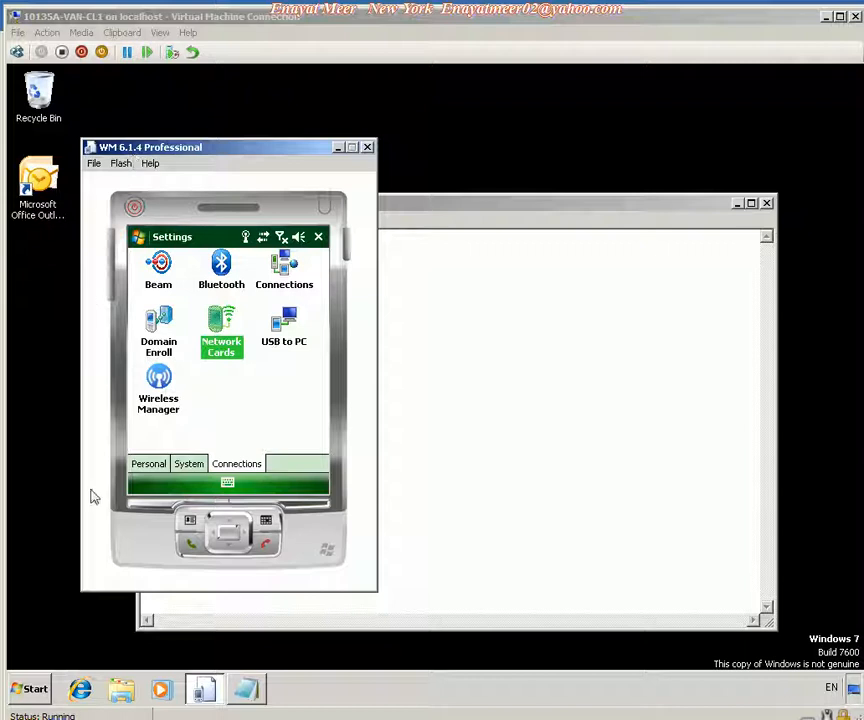
click(84, 692)
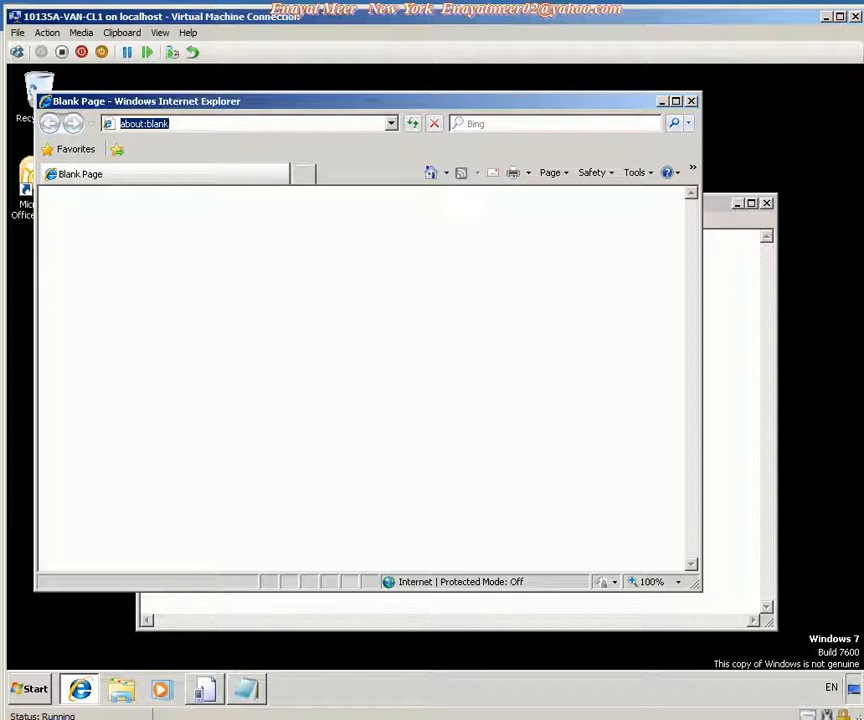
text(https://mail.adatum.com/owa)
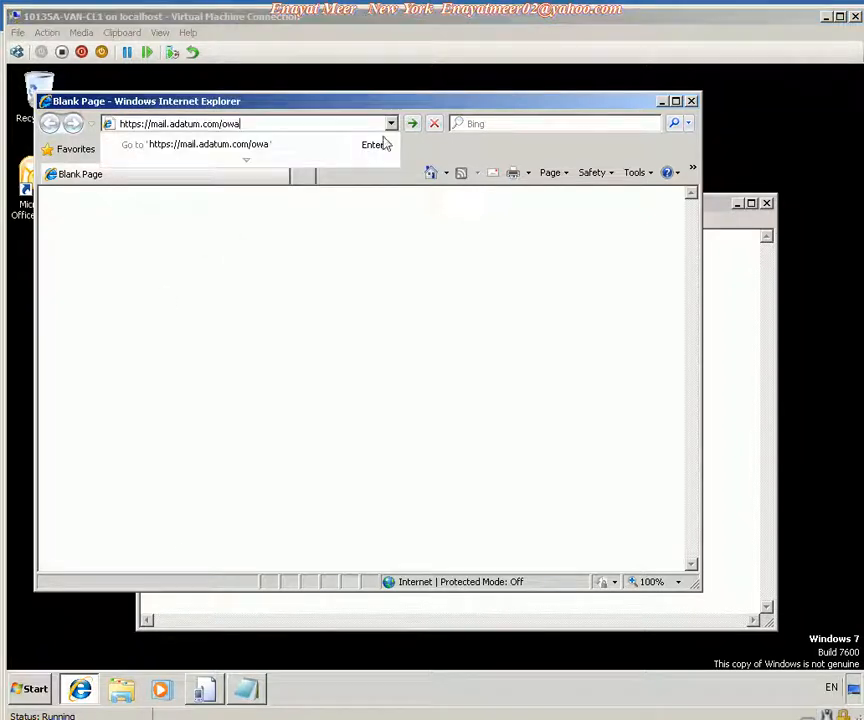
click(412, 124)
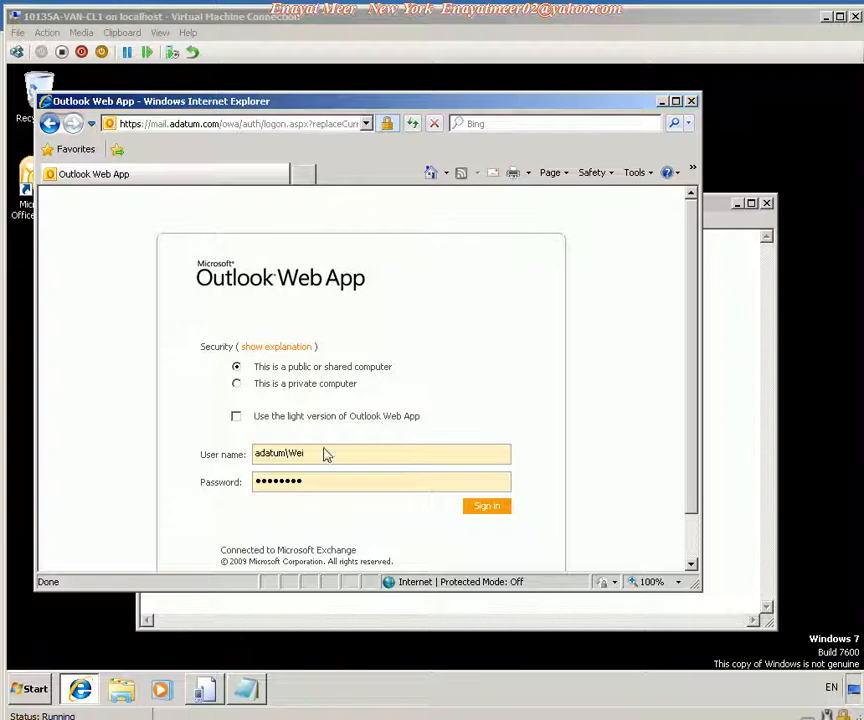
Sign in to Outlook Web App with the prefilled account and confirm the language and time zone settings.
click(493, 510)
click(484, 507)
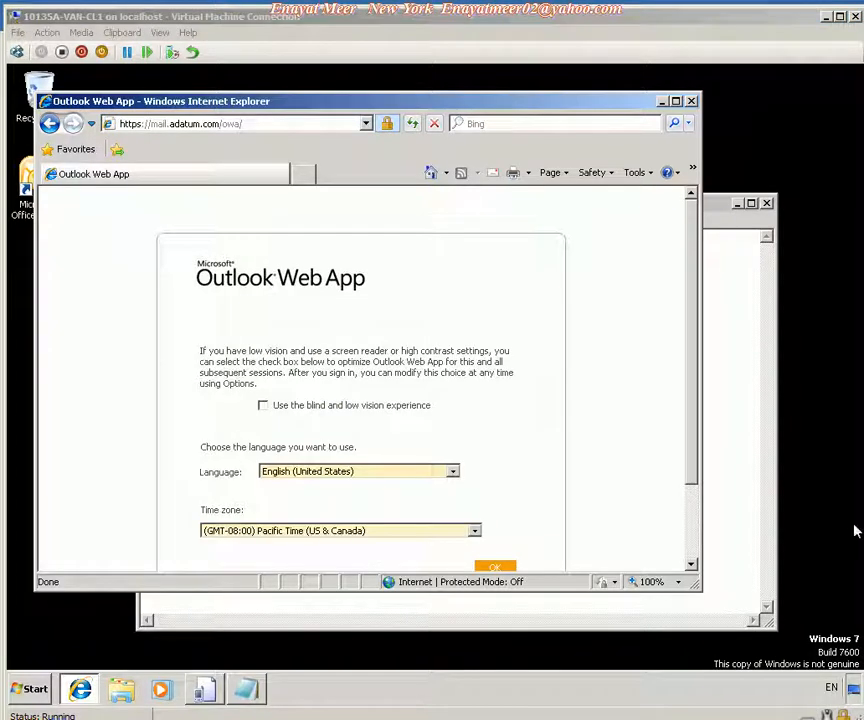
scroll(684, 500, down, 1)
click(496, 523)
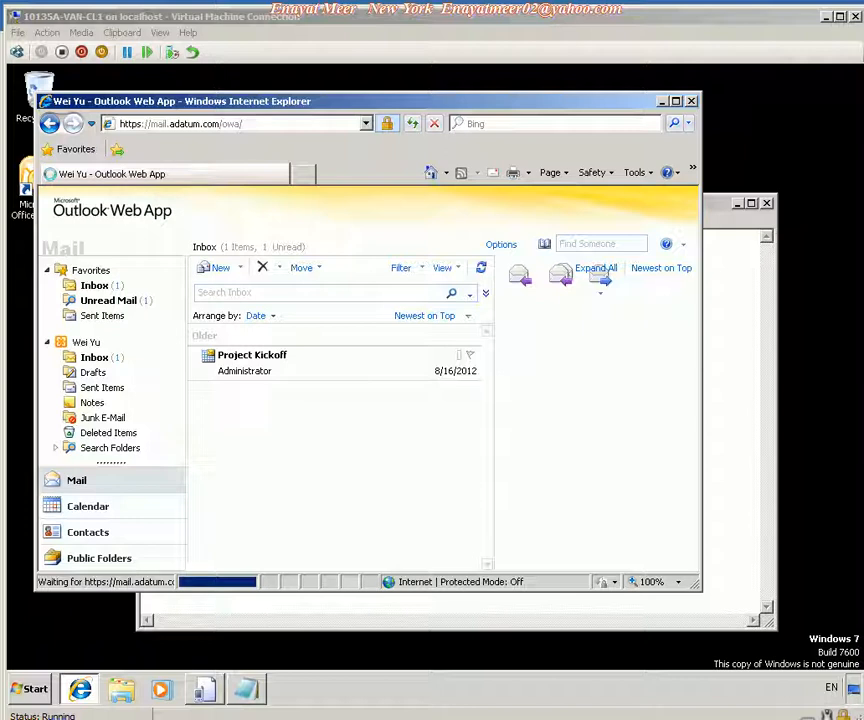
Compose and send a new message to the second test user with subject 'Test Message from Wei' and body 'Testing mobile messaging', then check Sent Items.
click(220, 268)
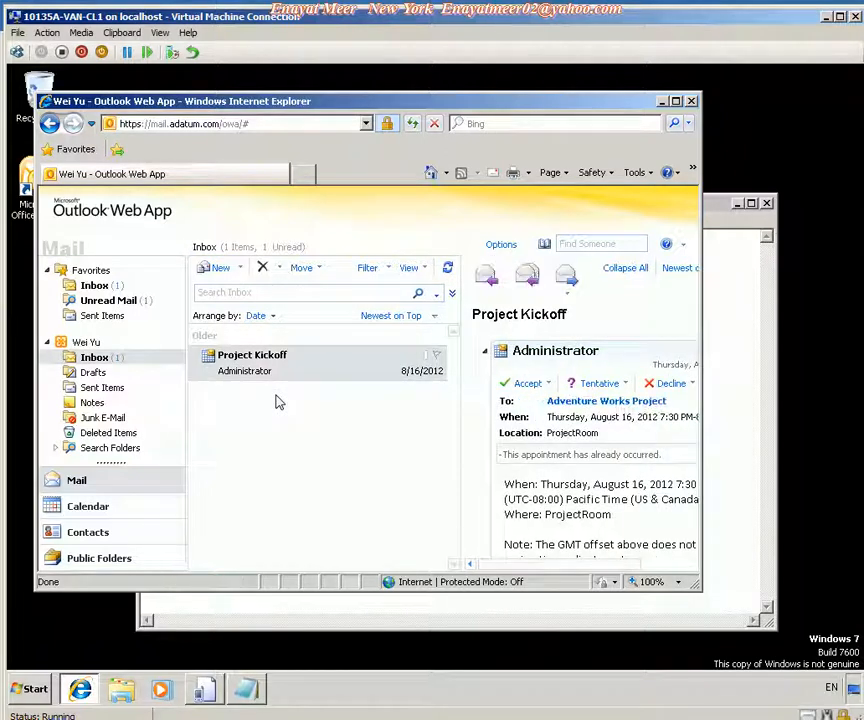
click(219, 269)
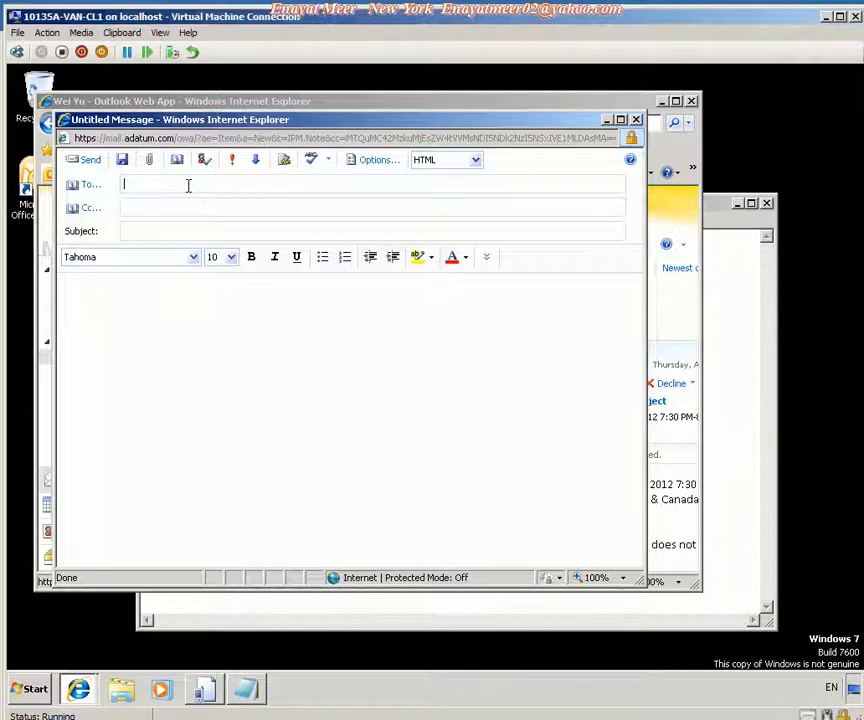
text(scott)
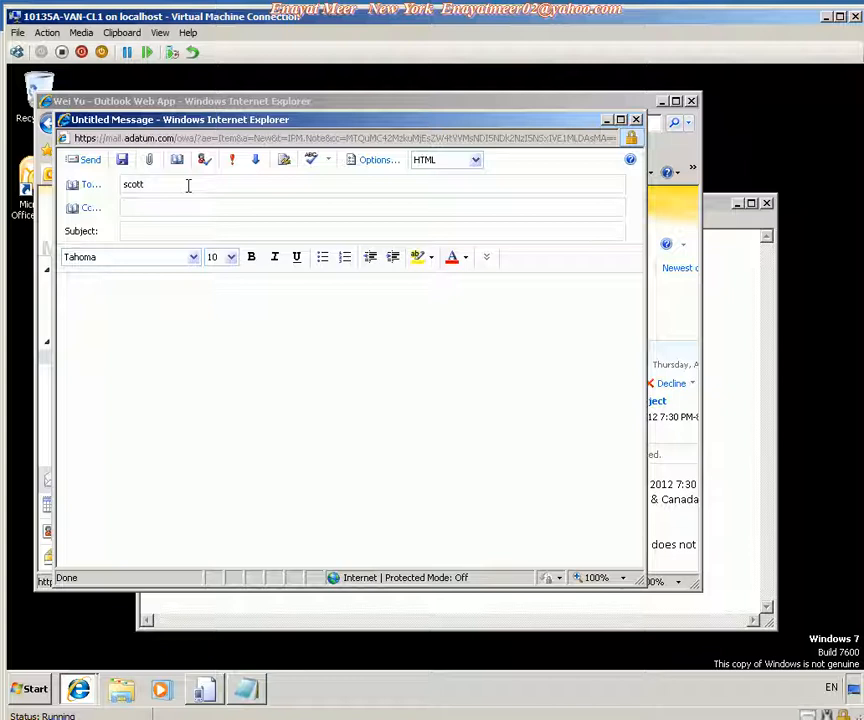
key(ctrl+k)
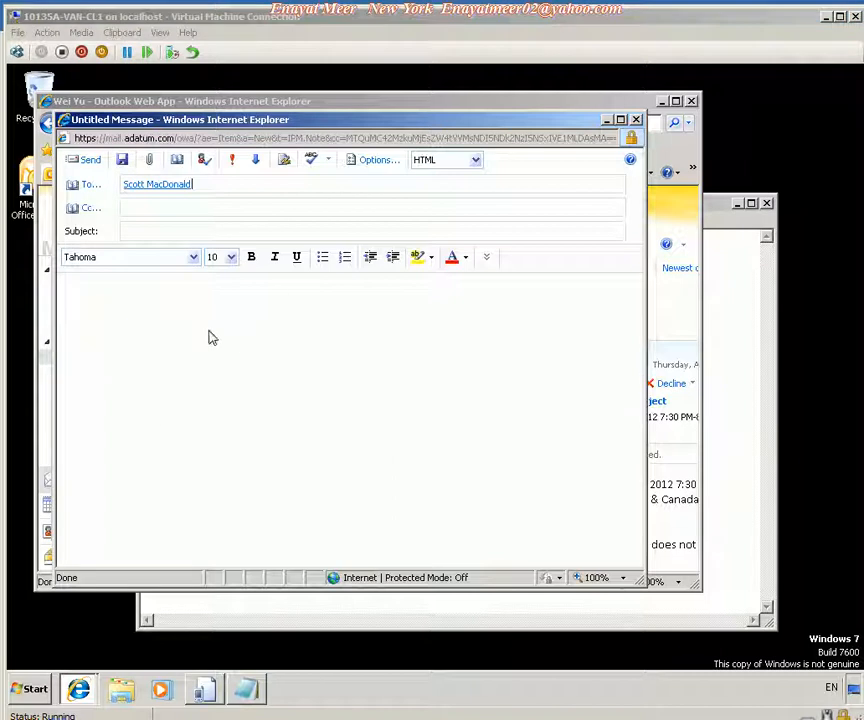
click(158, 231)
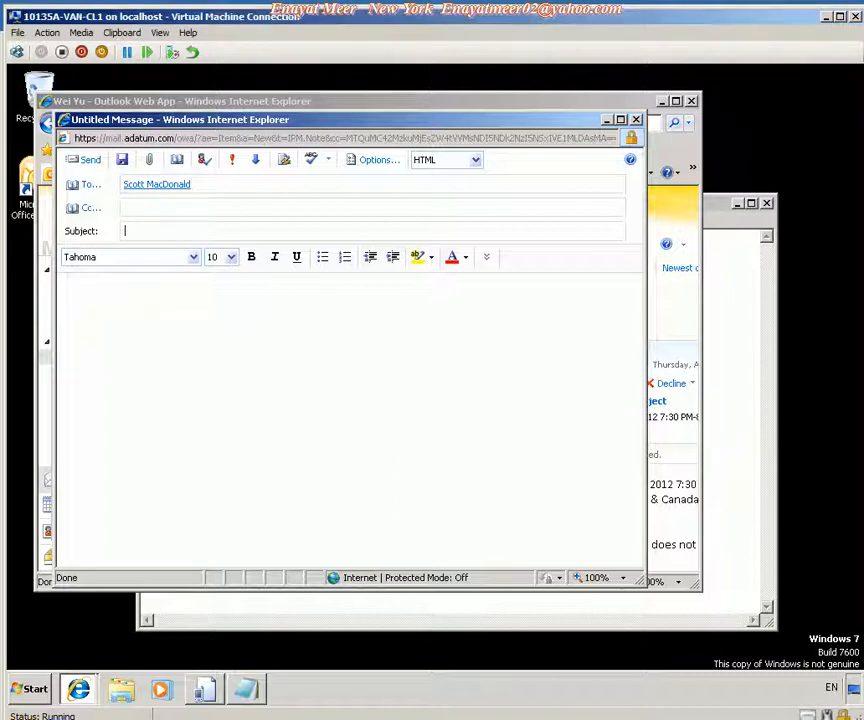
text(Test Message from Wei)
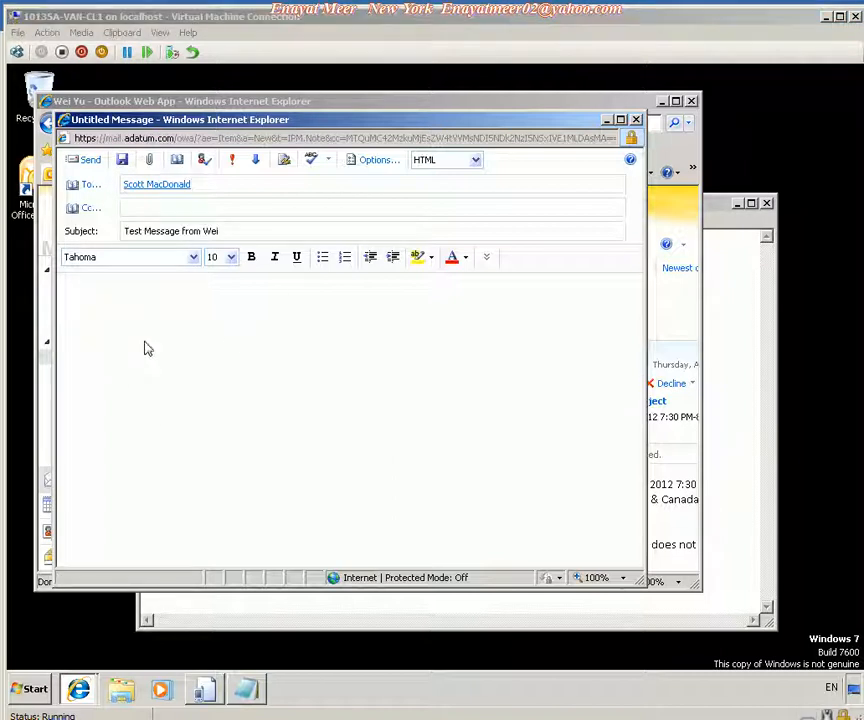
click(191, 309)
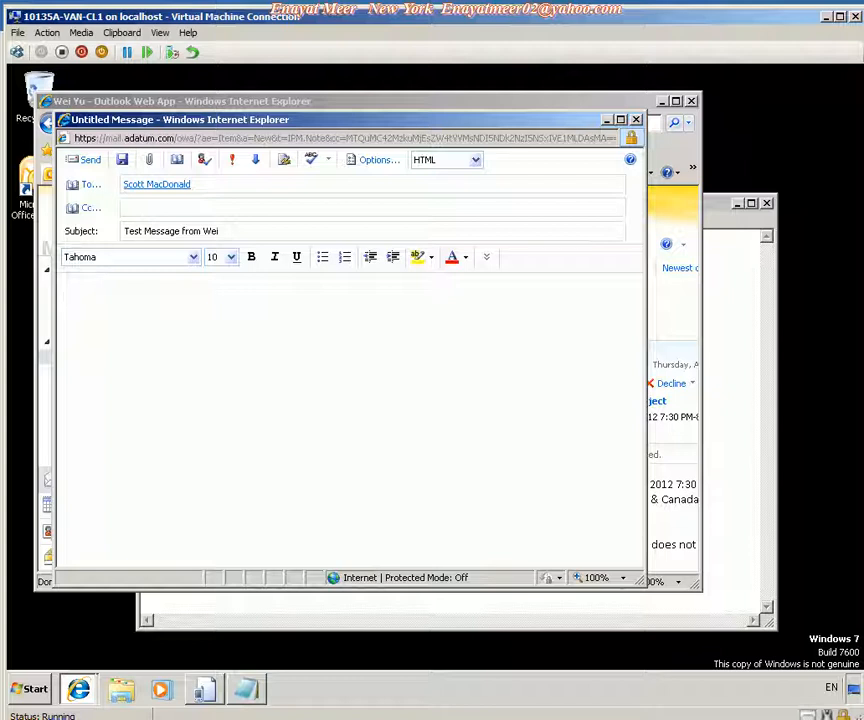
text(Testing mobile messaging)
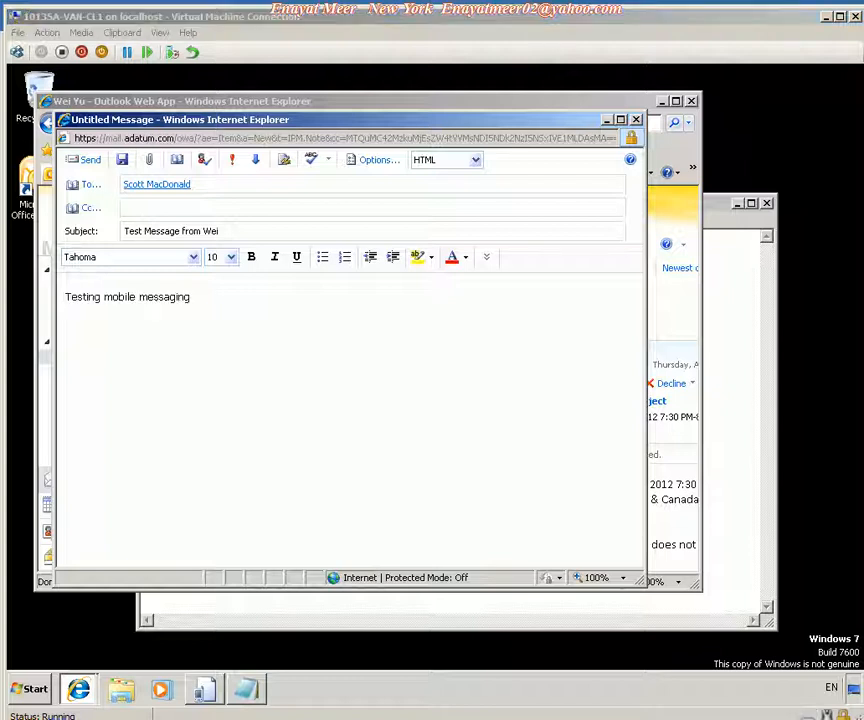
click(89, 162)
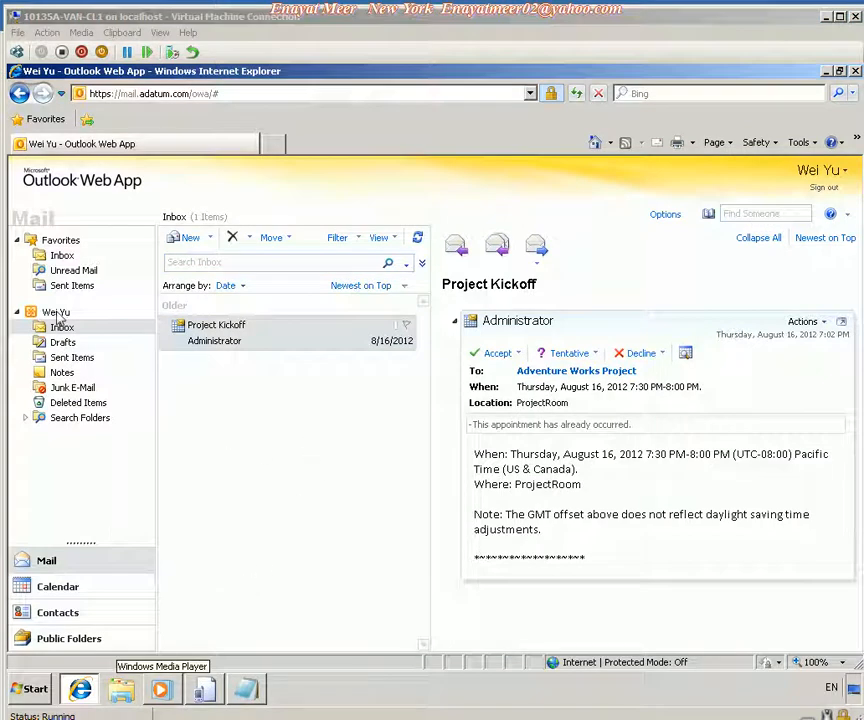
click(72, 357)
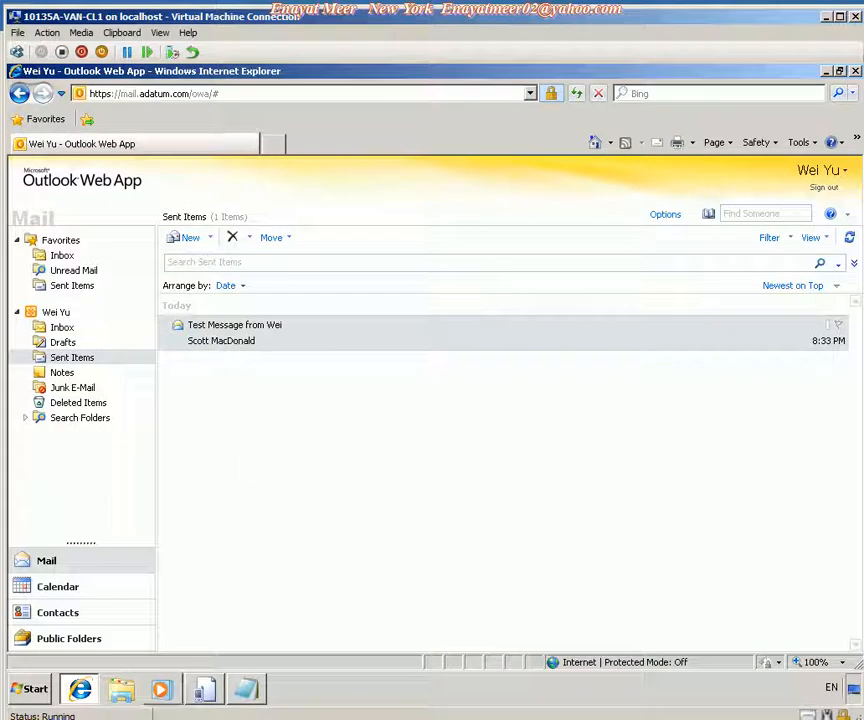
Switch to the mobile emulator and open the newly synced test message in the Outlook E-mail inbox.
click(206, 692)
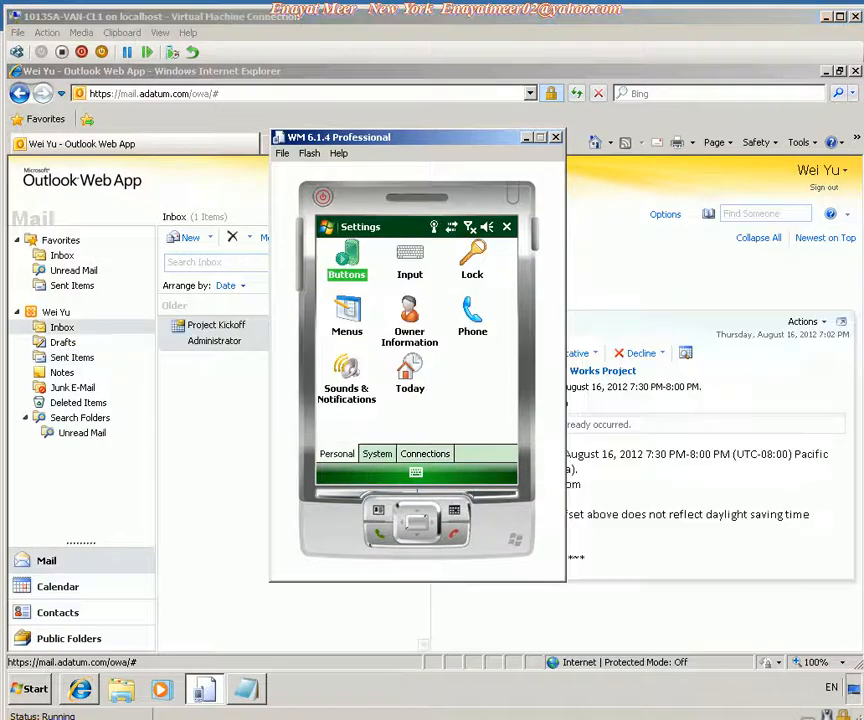
click(327, 229)
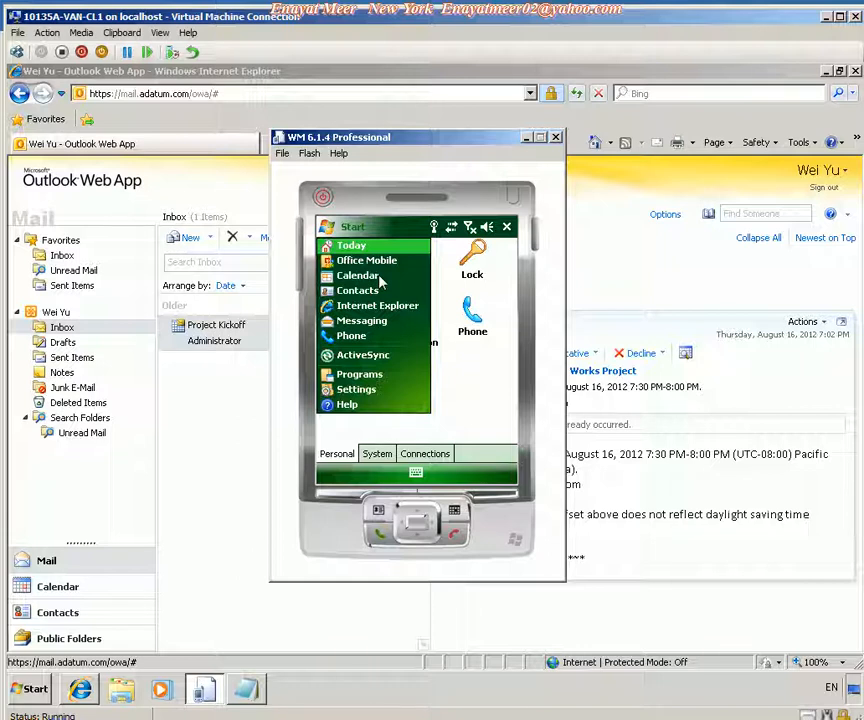
click(385, 389)
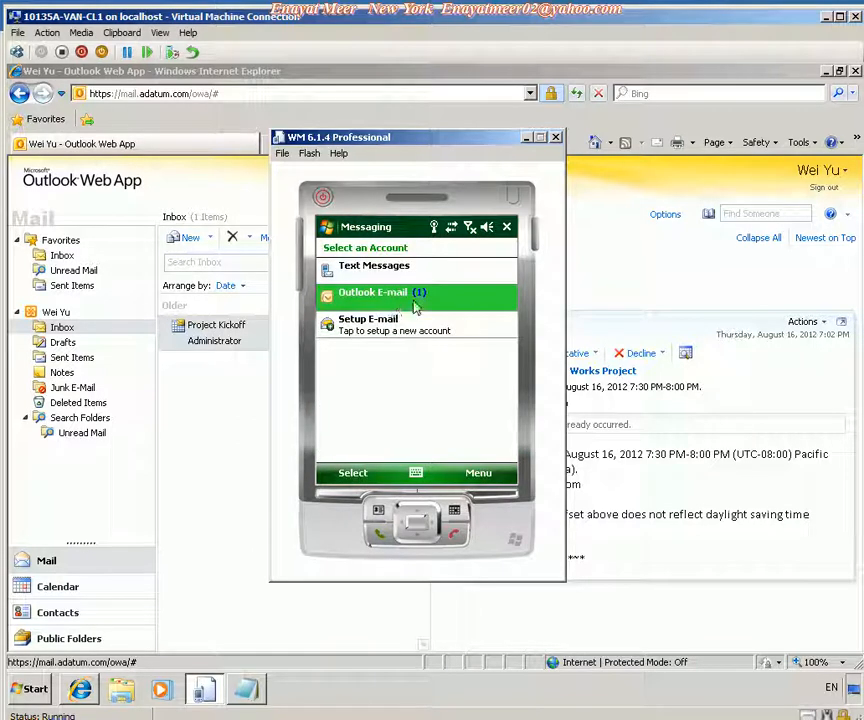
click(393, 300)
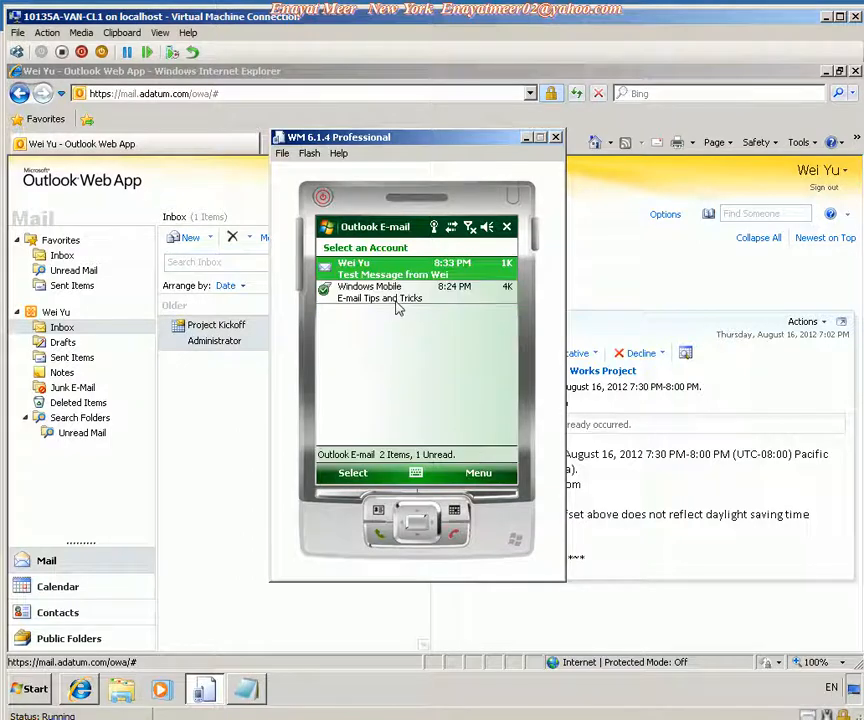
click(396, 303)
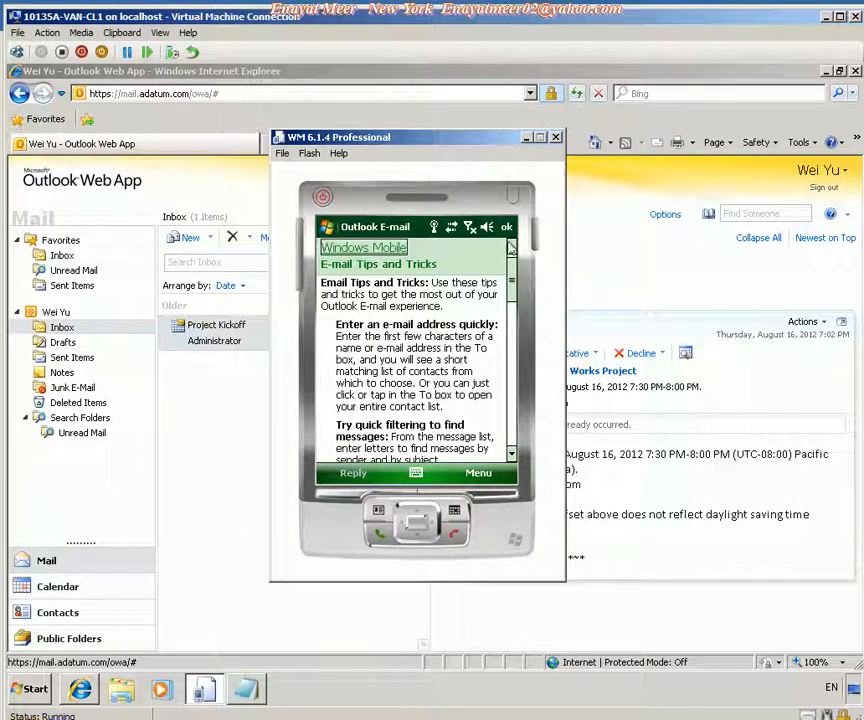
click(506, 227)
click(385, 268)
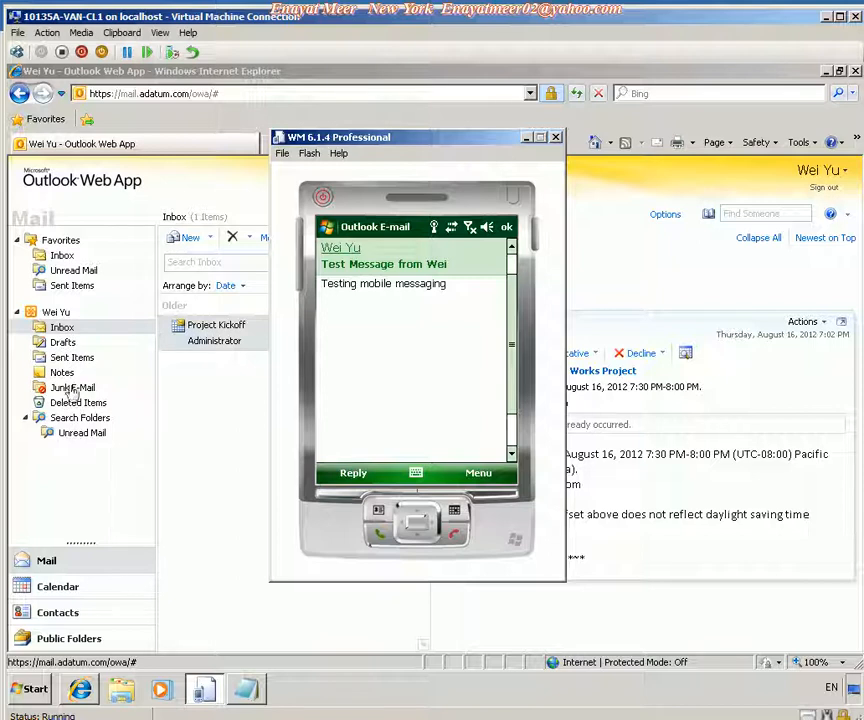
Reply from the emulator with the text 'Test Reply from Scott' and send it.
click(353, 473)
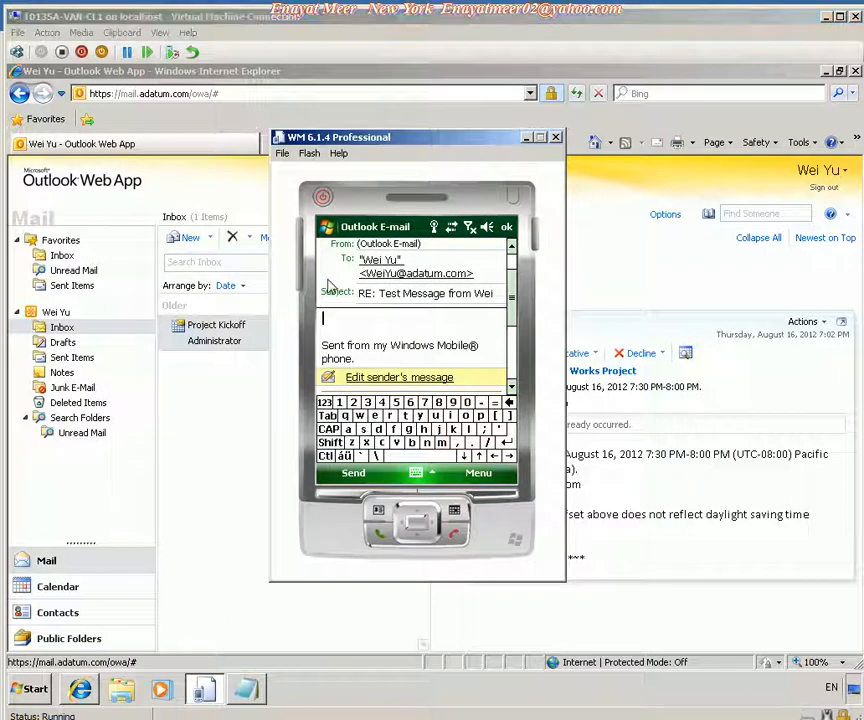
click(350, 321)
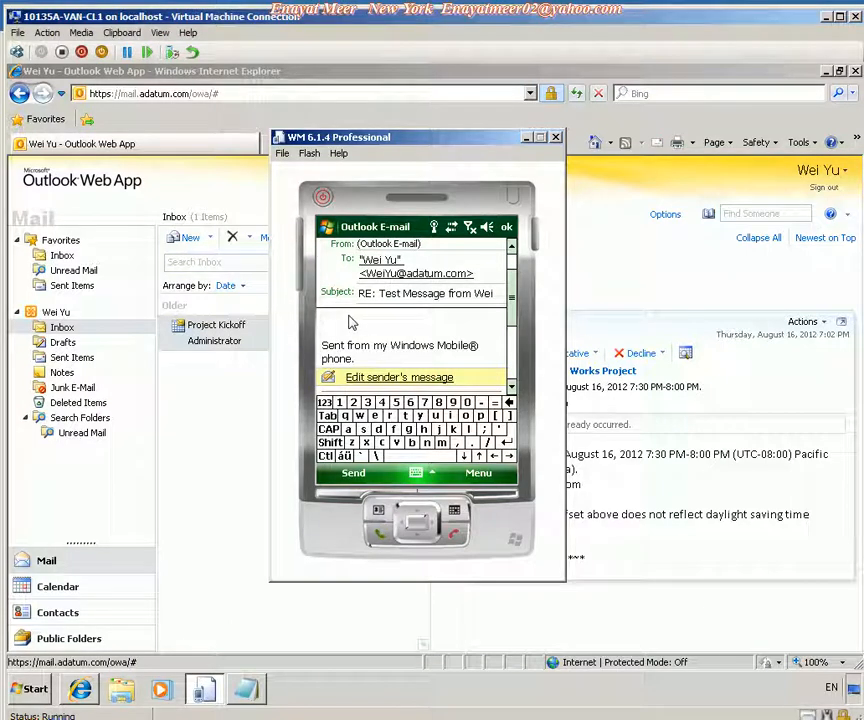
text(Test)
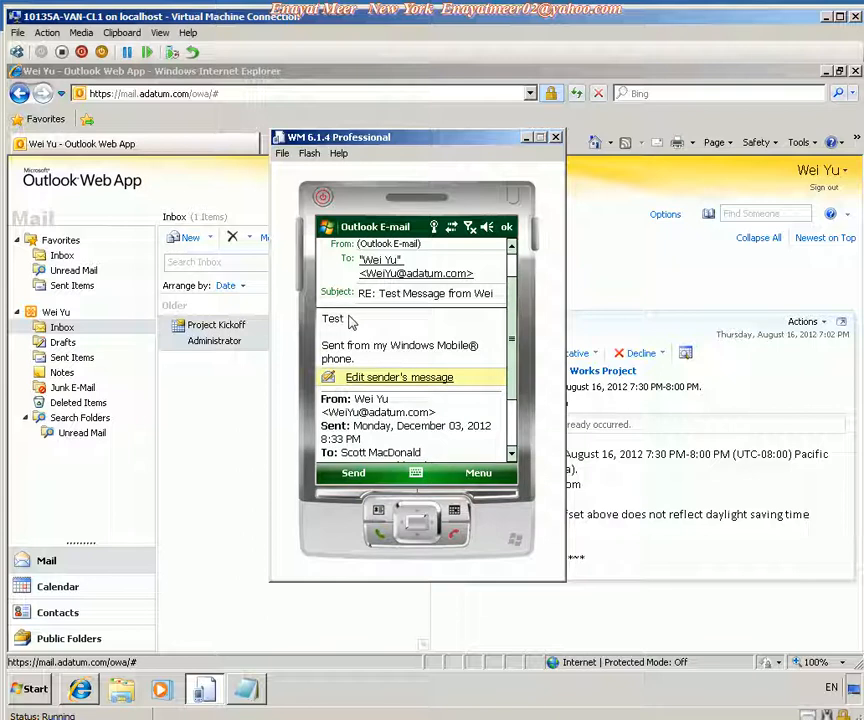
text( Reply from Scott)
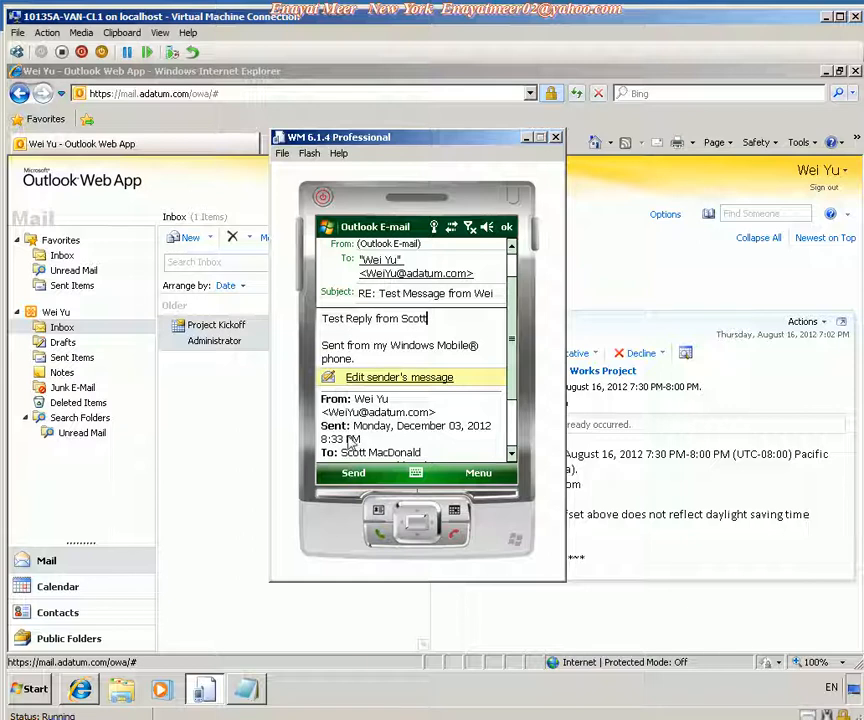
click(348, 476)
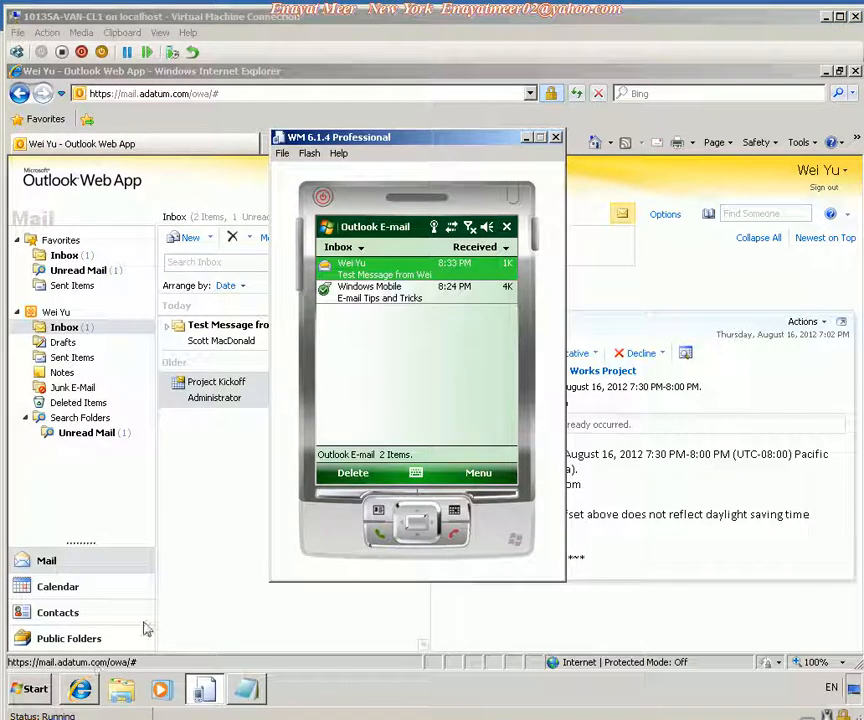
Return to Outlook Web App and open the received reply in the inbox.
click(525, 137)
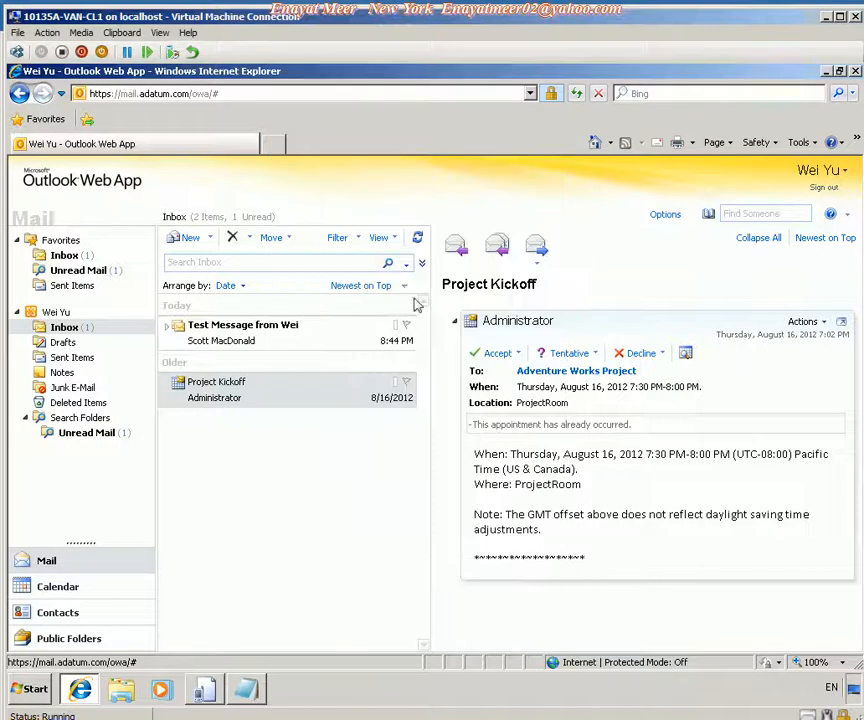
click(240, 335)
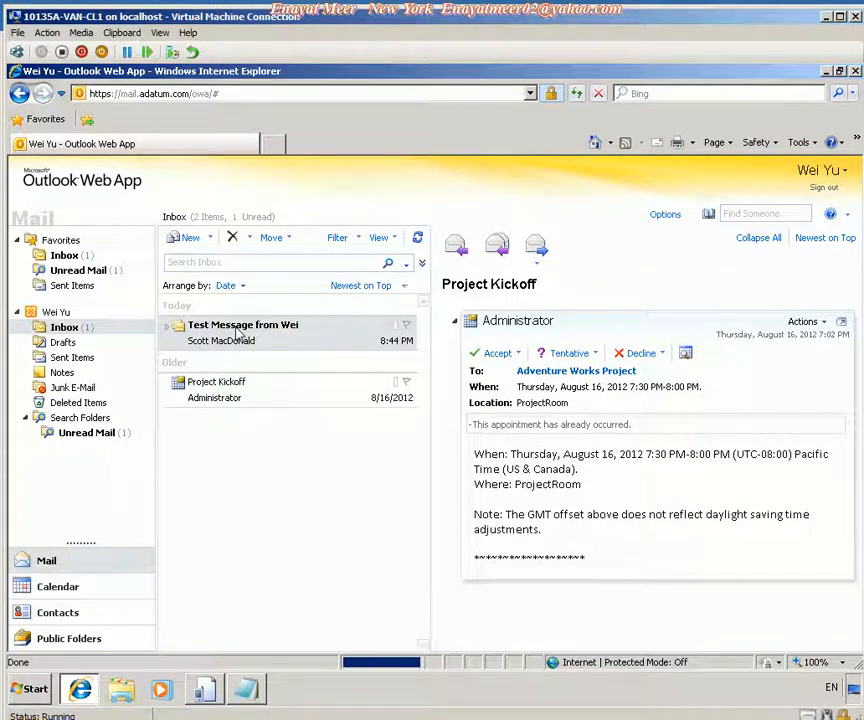